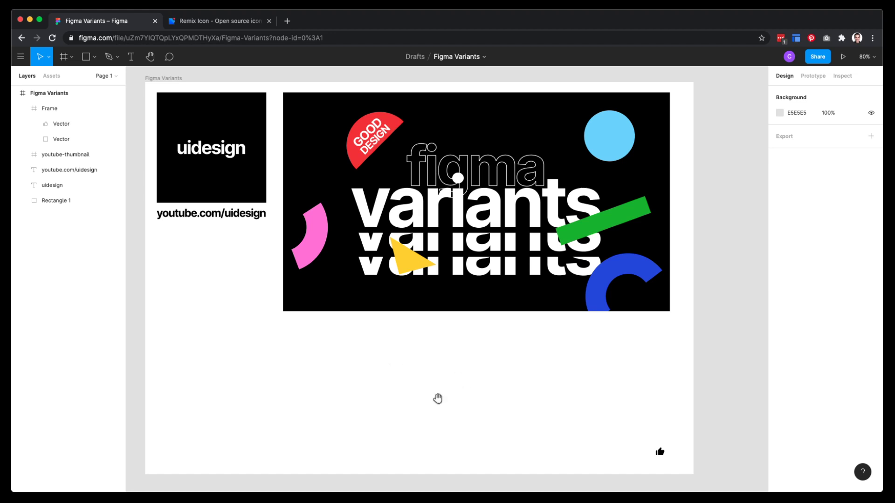
Draw a rectangle about 149 × 49 on the empty canvas below the Figma Variants frame.
scroll(438, 397, "down", 10)
scroll(371, 211, "right", 1)
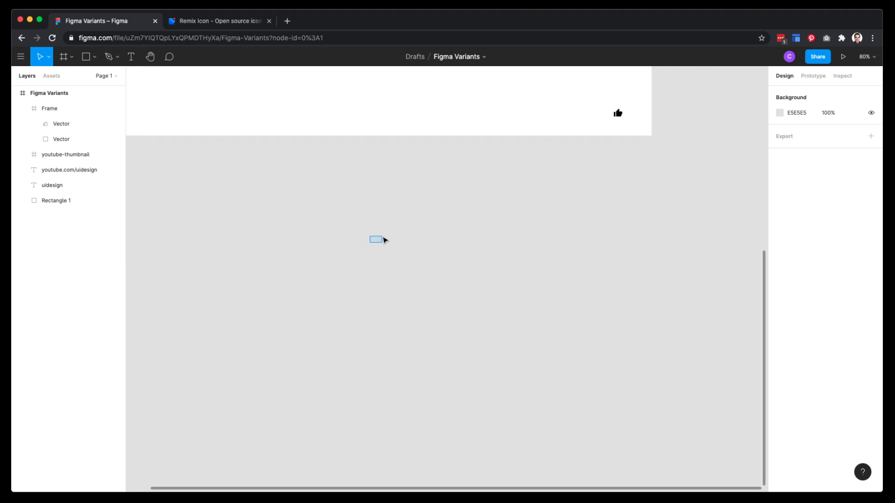
scroll(381, 248, "up", 5)
scroll(373, 246, "up", 3)
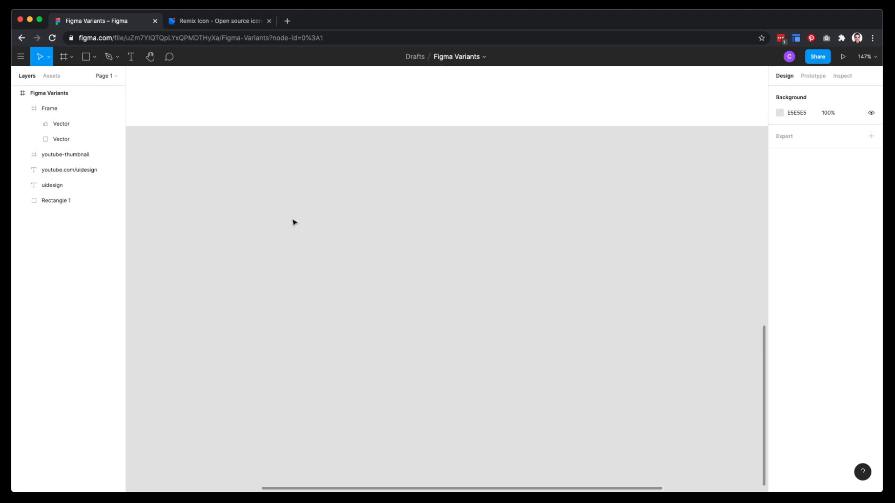
key("r")
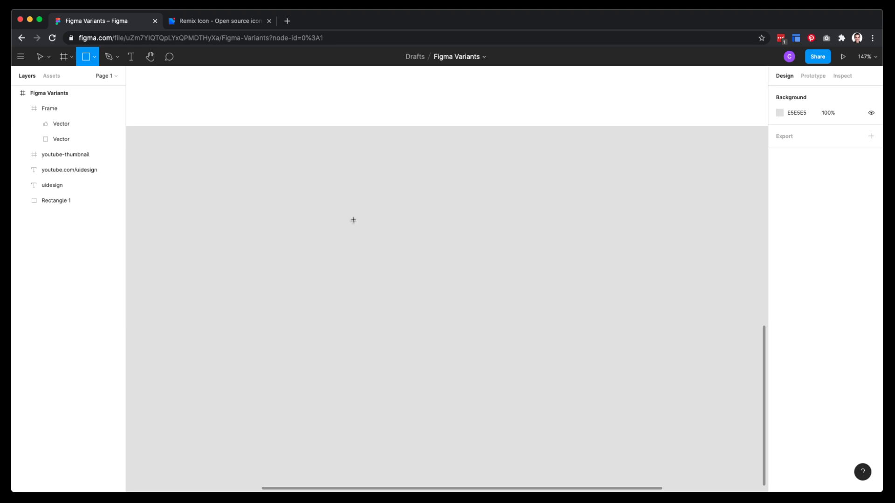
mouse_move(336, 213)
left_mouse_down()
mouse_move(407, 253)
mouse_move(439, 246)
left_mouse_up()
left_click(410, 304)
left_click(380, 219)
left_click(359, 295)
left_click(370, 225)
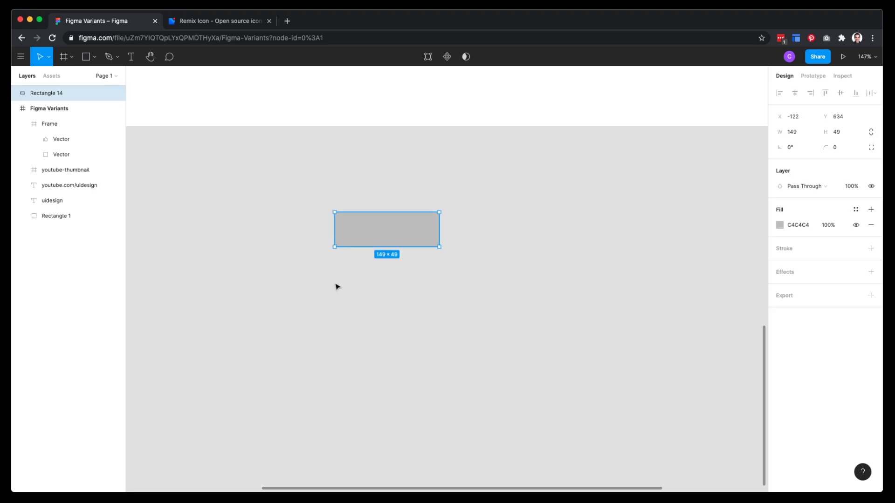
Draw a frame about 178 × 50 on the canvas and line it up beside the grey rectangle.
key("f")
left_click_drag(186, 200, 312, 238)
left_click_drag(194, 201, 198, 210)
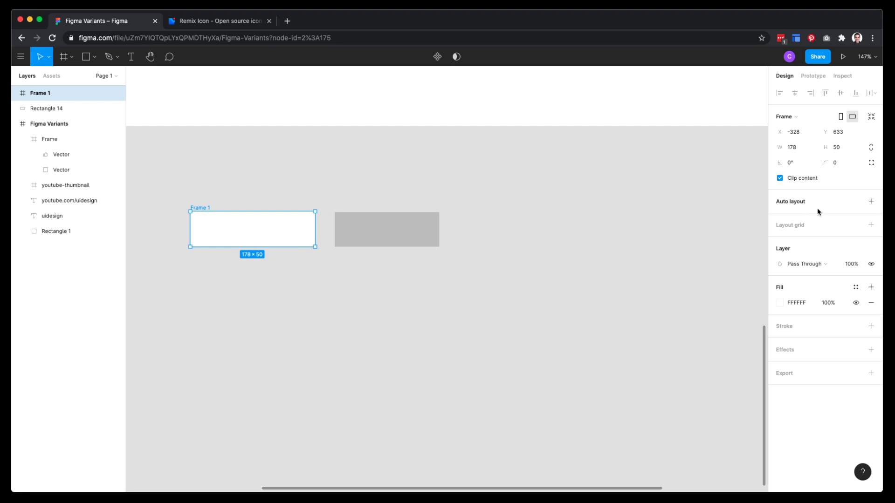
Compare the properties of the rectangle and the frame, and delete the grey rectangle.
left_click(360, 223)
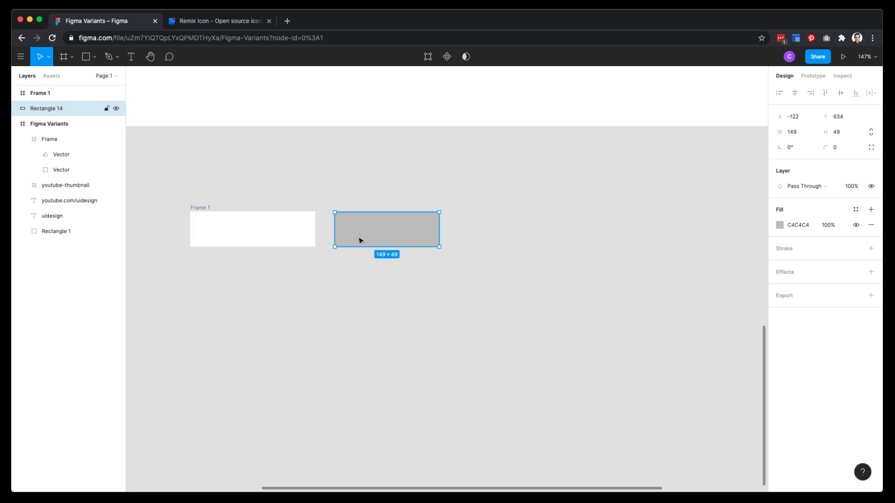
left_click(206, 209)
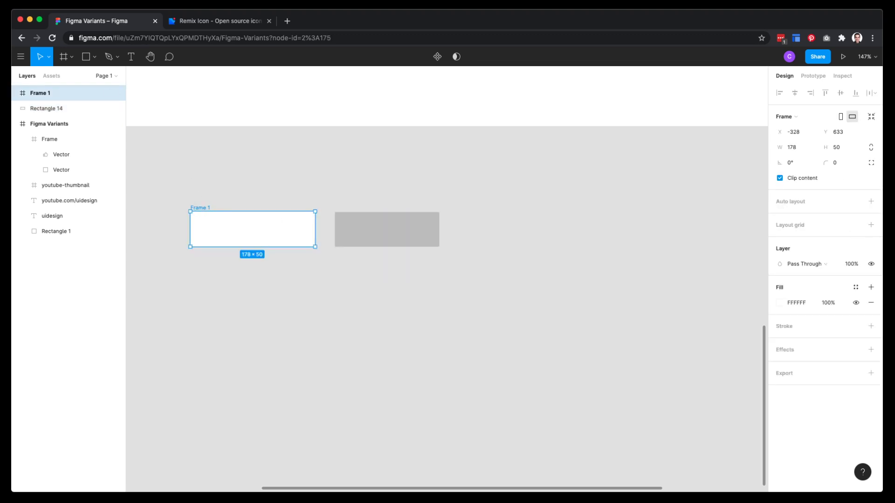
left_click(382, 240)
key("Delete")
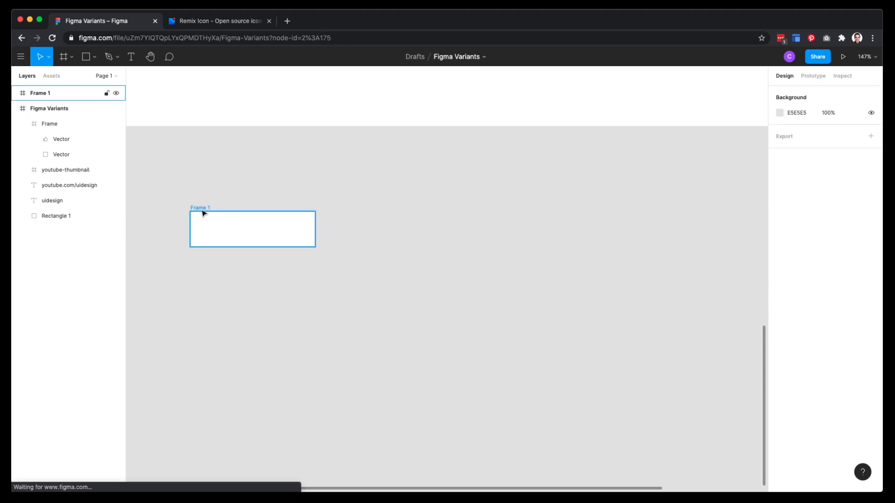
Reposition the white frame on the canvas and add the text "Button Example" inside it.
left_click_drag(203, 213, 275, 210)
key("t")
left_click(284, 229)
type("Ex")
key("BackSpace")
key("BackSpace")
type("Byt")
key("BackSpace")
key("BackSpace")
type("utton Example")
key("Escape")
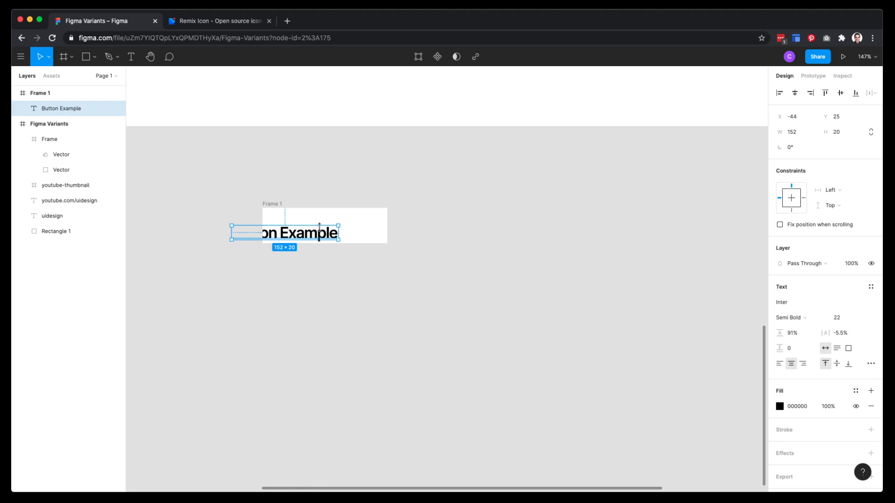
Centre the button label horizontally and vertically in its frame and set its font size to 20.
left_click(795, 93)
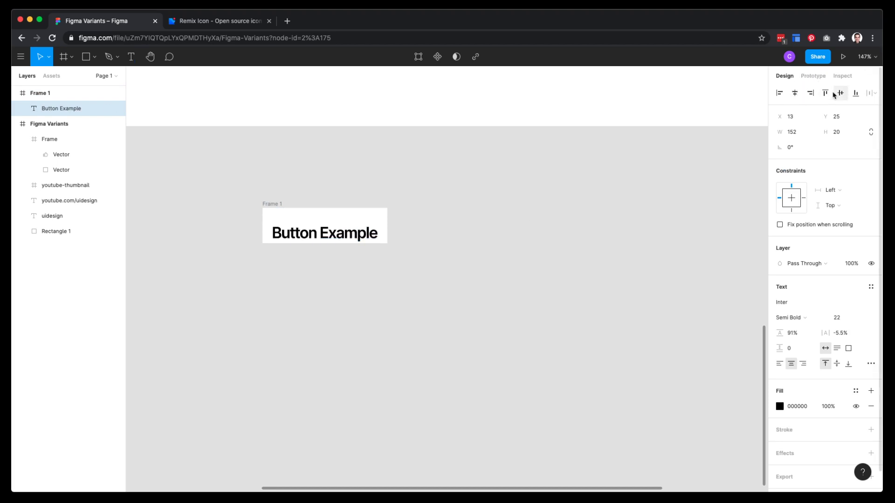
left_click(841, 93)
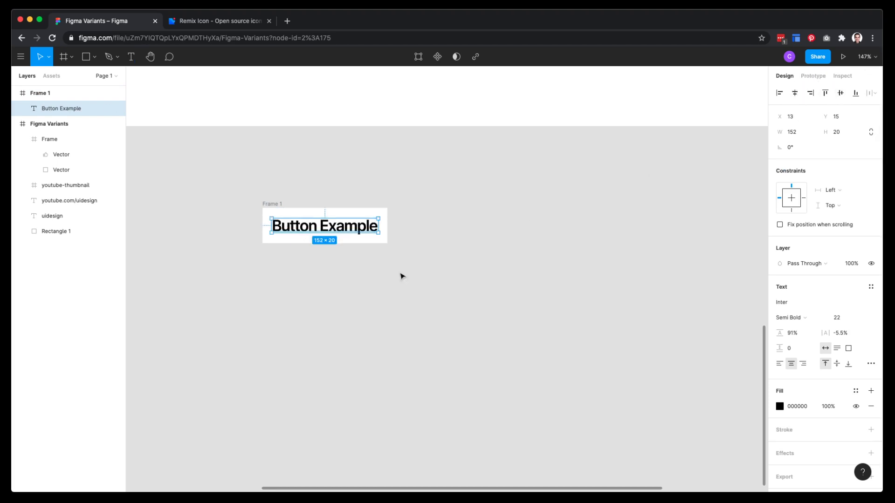
left_click(846, 320)
type("20")
key("Return")
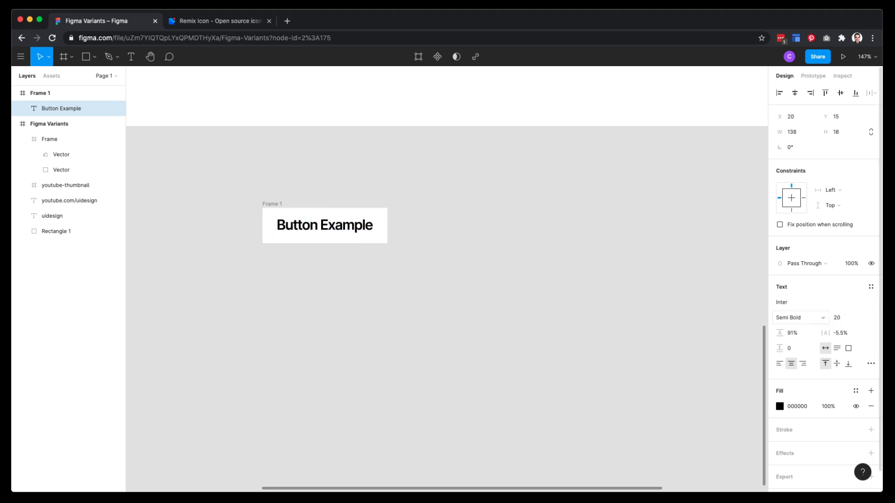
left_click(289, 266)
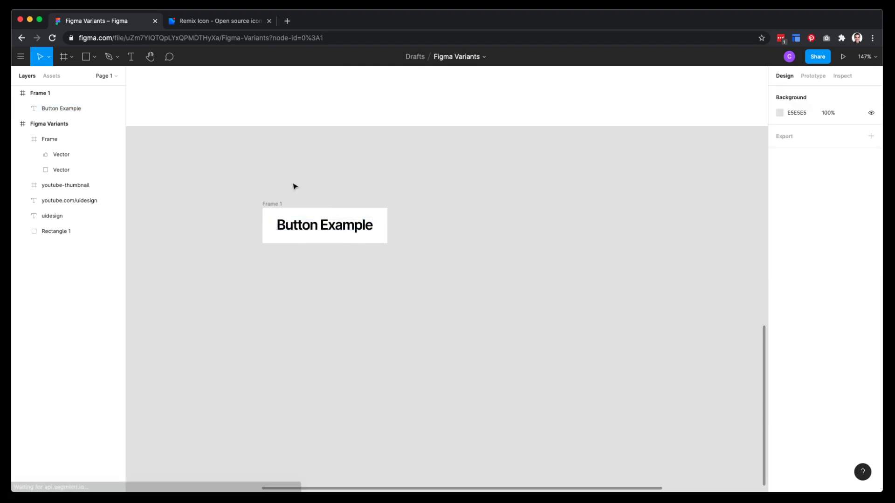
Change the button frame's fill to bright blue 000AFF.
left_click(270, 206)
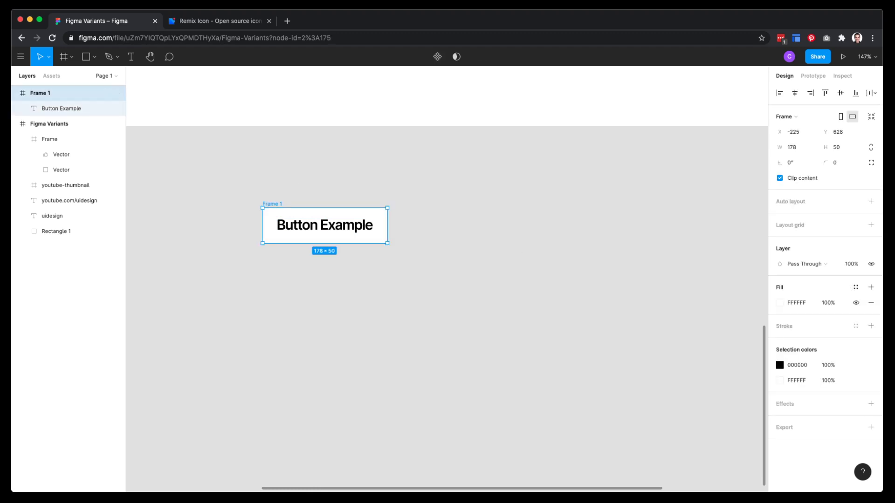
left_click(779, 303)
left_click(734, 378)
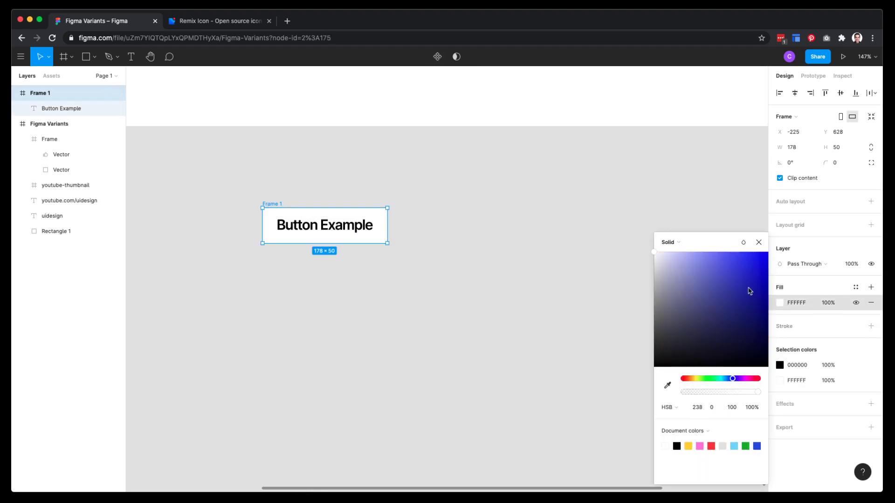
left_click_drag(749, 290, 802, 250)
left_click(338, 287)
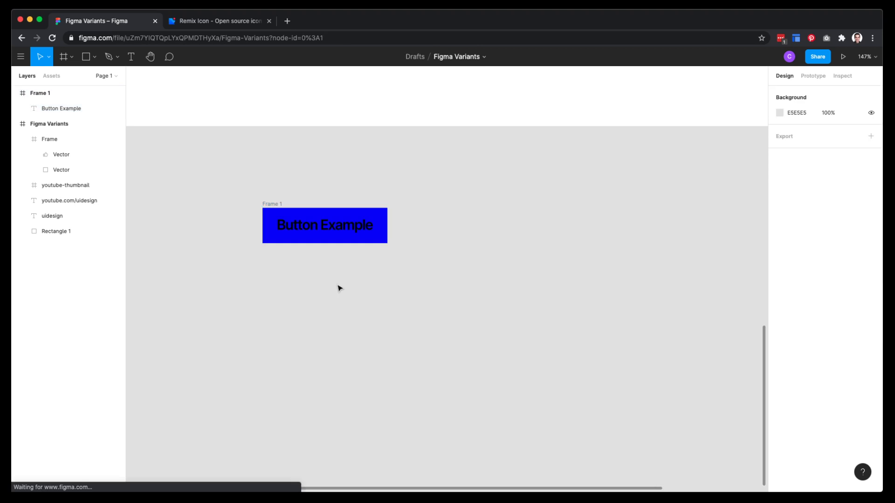
Change the "Button Example" text fill to white FFFFFF.
left_click(315, 228)
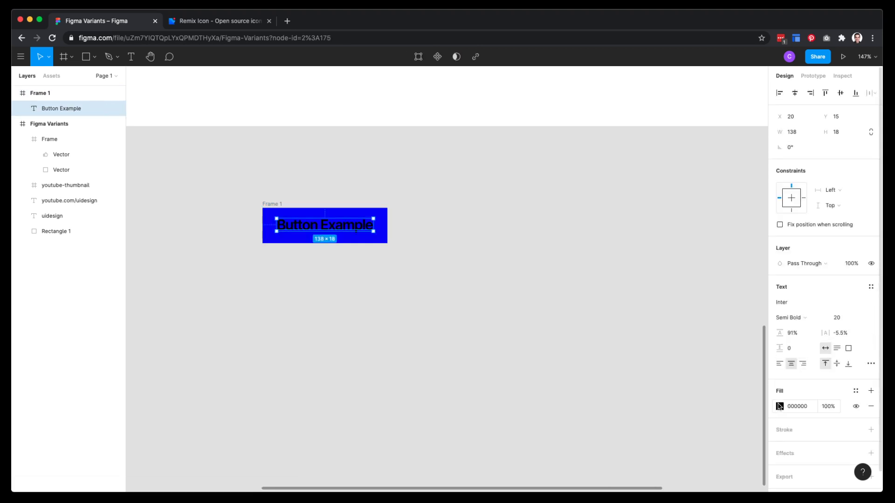
left_click(779, 406)
left_click_drag(702, 294, 613, 212)
left_click(440, 229)
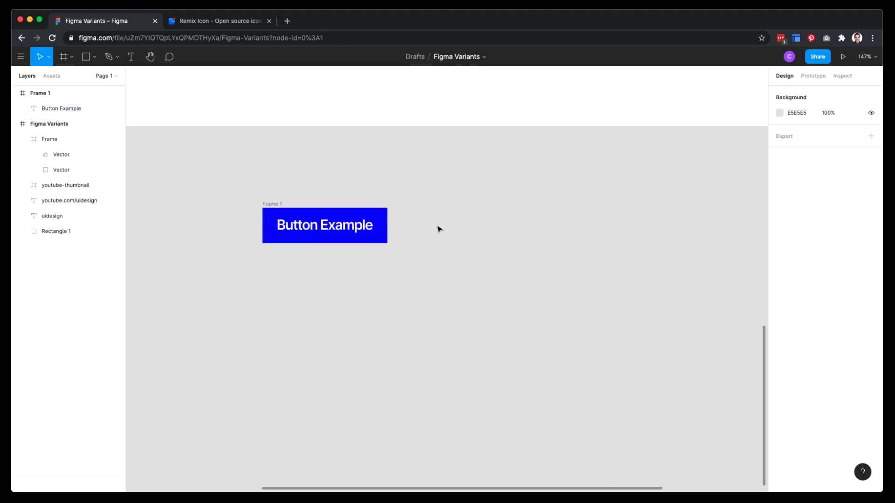
Darken the button frame's blue fill to 0009D7.
left_click(274, 205)
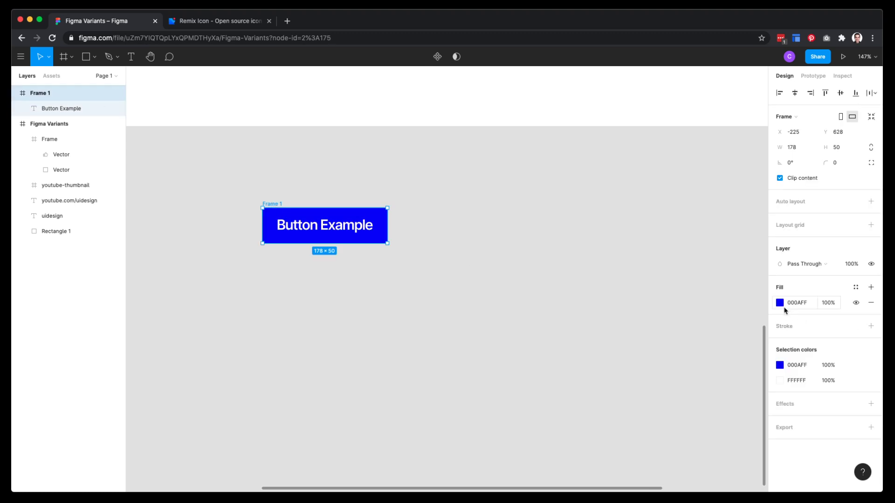
left_click(780, 303)
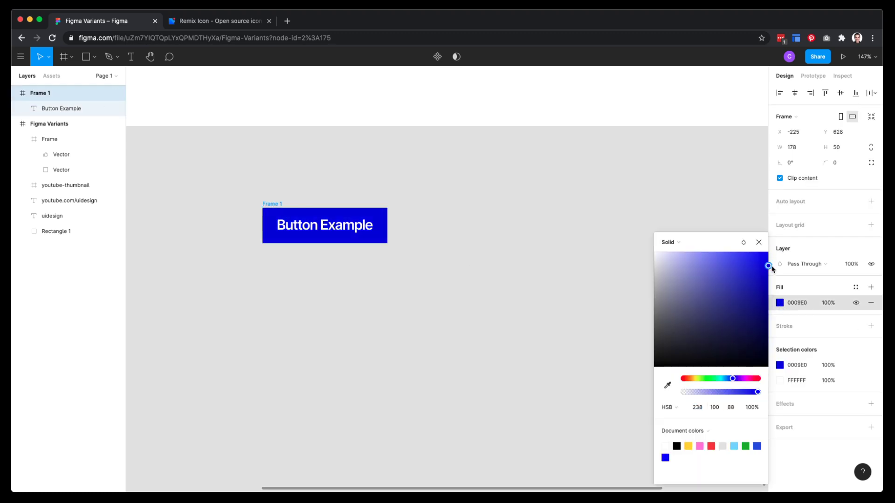
left_click(316, 262)
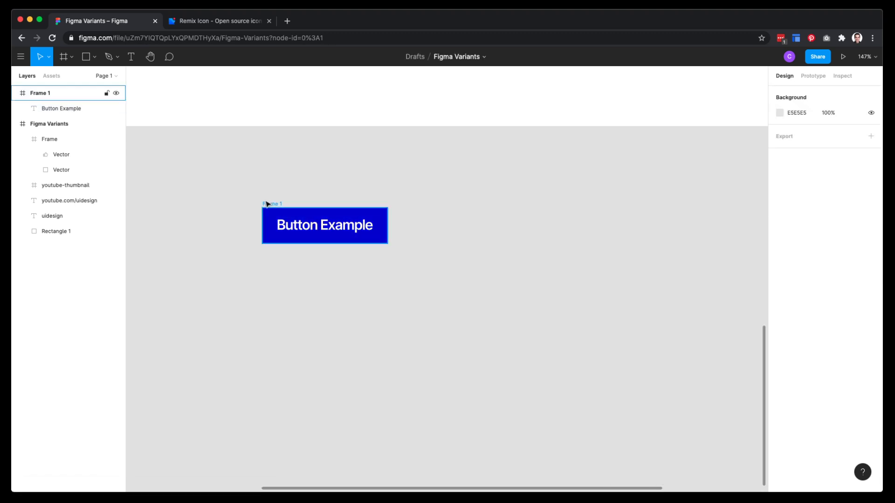
Round the button frame's corners with a radius of 8.
left_click(268, 204)
left_click(837, 164)
type("8")
key("Return")
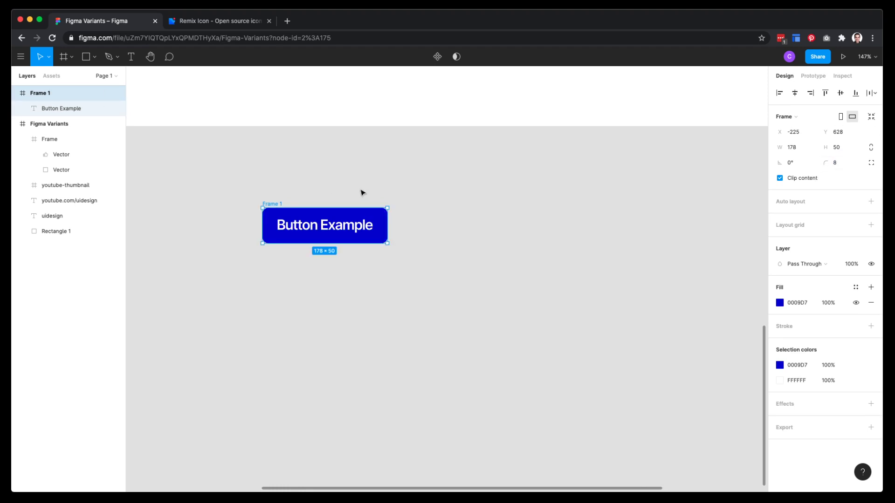
left_click(298, 199)
Add auto layout to the button frame with padding of 16 at top and bottom and 24 at left and right.
left_click(271, 204)
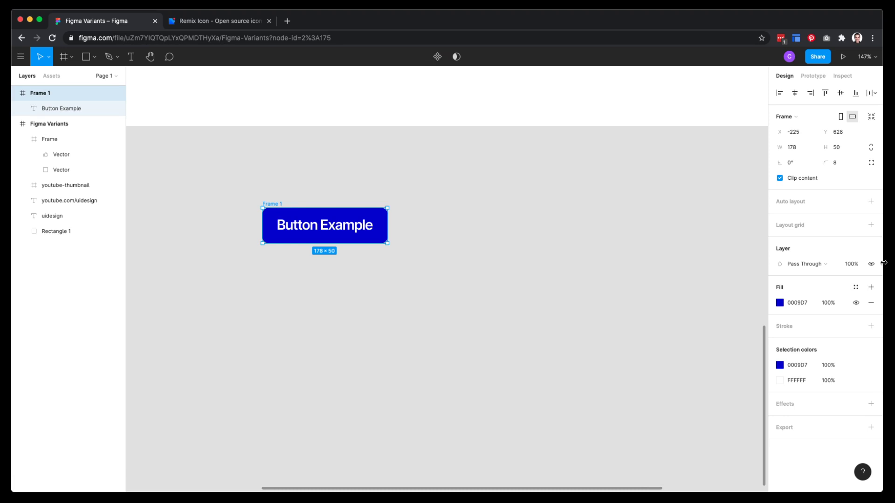
left_click(872, 201)
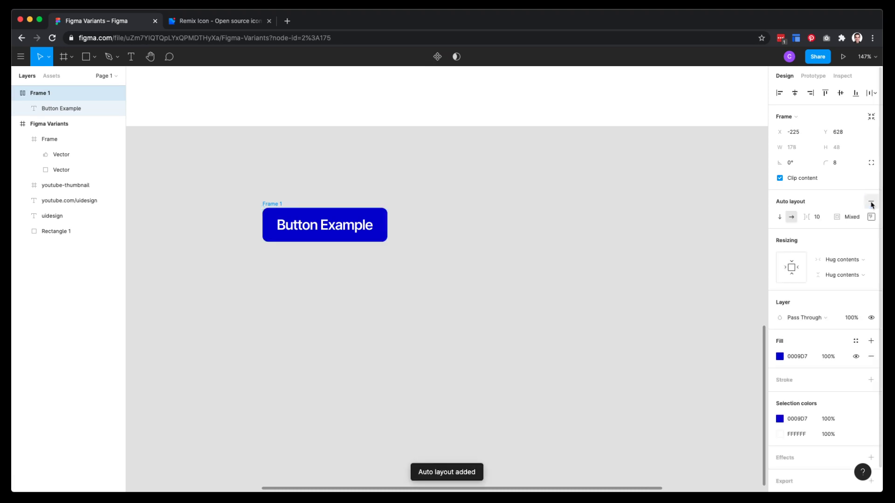
left_click(872, 218)
type("16")
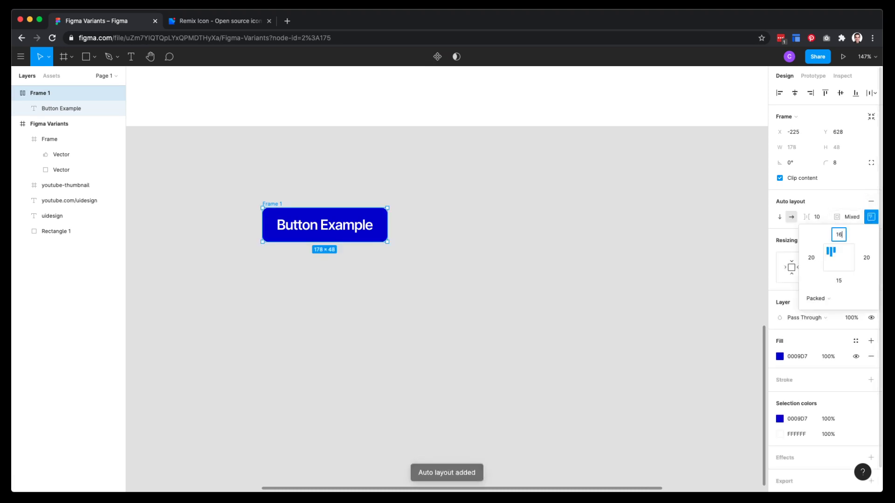
left_click(835, 283)
left_click(810, 258)
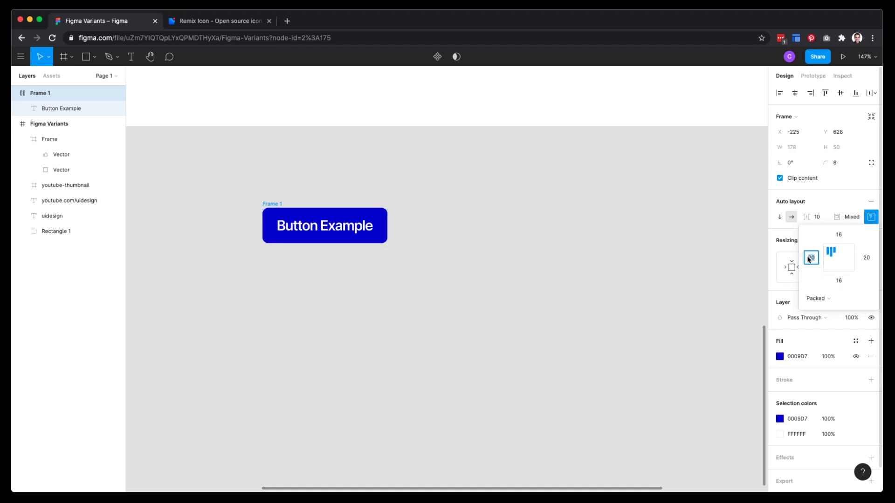
type("24")
left_click(866, 258)
type("24")
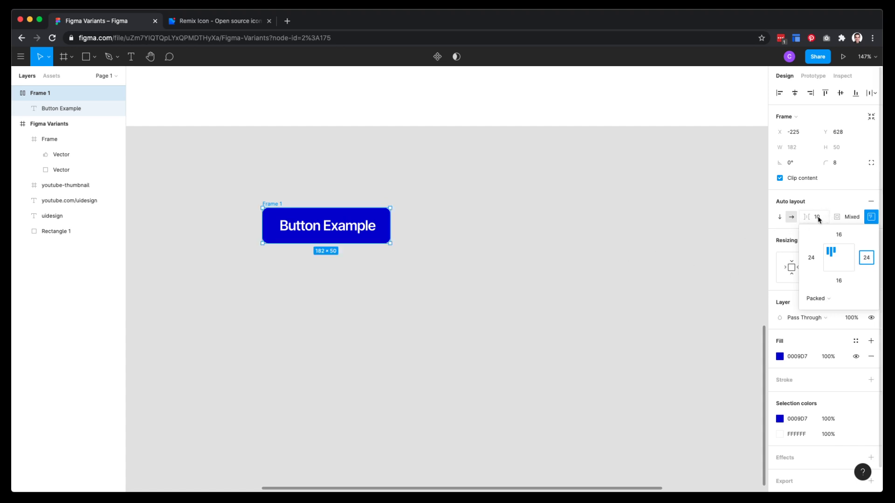
Set the button's auto layout spacing between items to 8.
left_click(819, 218)
type("8")
key("Return")
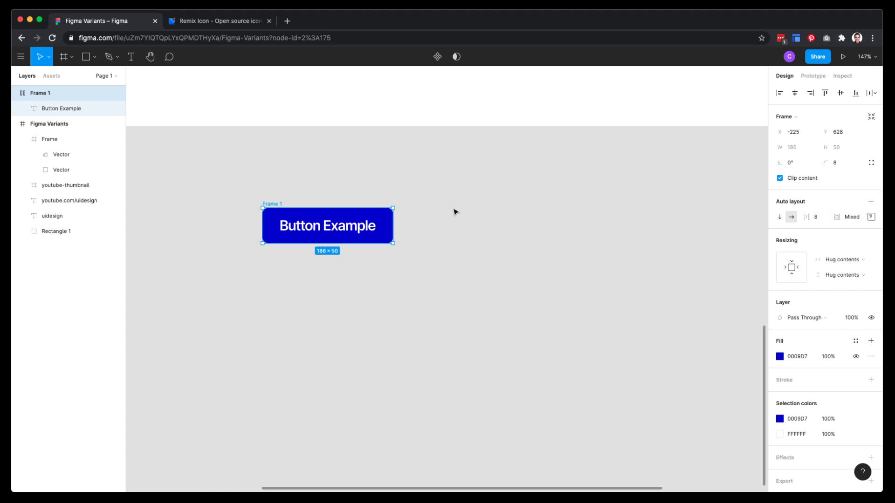
left_click(430, 217)
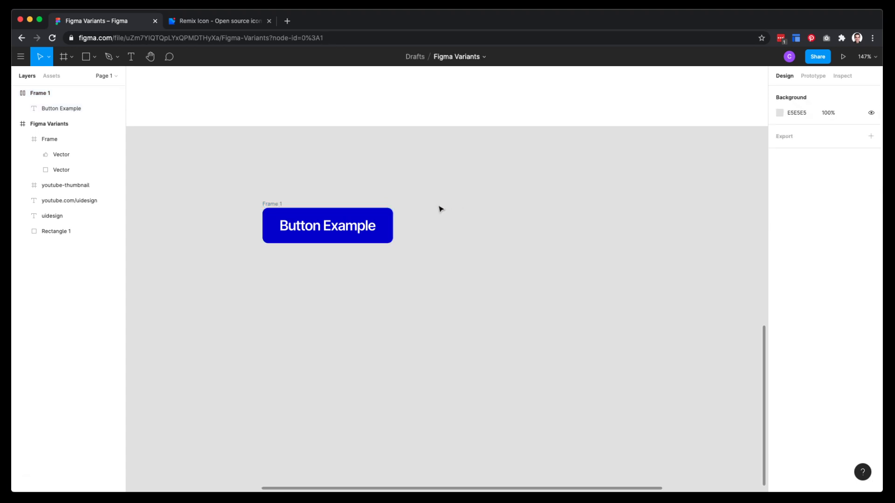
Rename the button frame as primary.
left_click(272, 203)
left_click(318, 196)
left_click(270, 203)
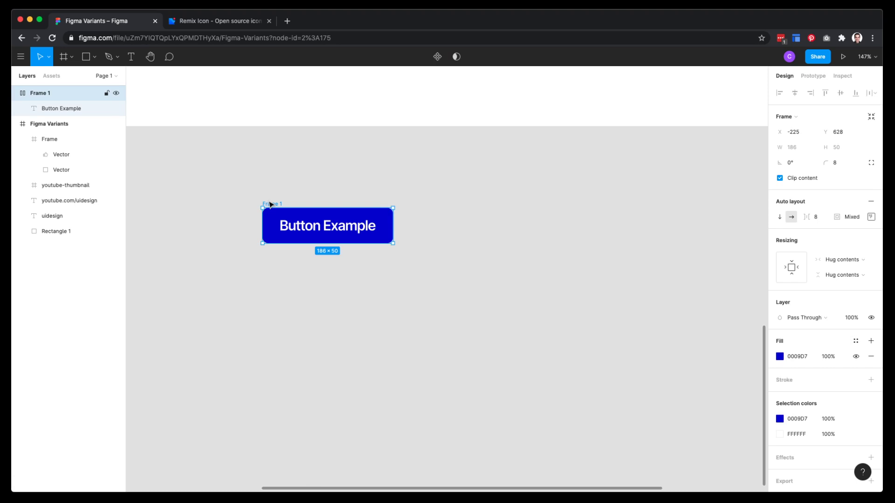
key("super+r")
type("p")
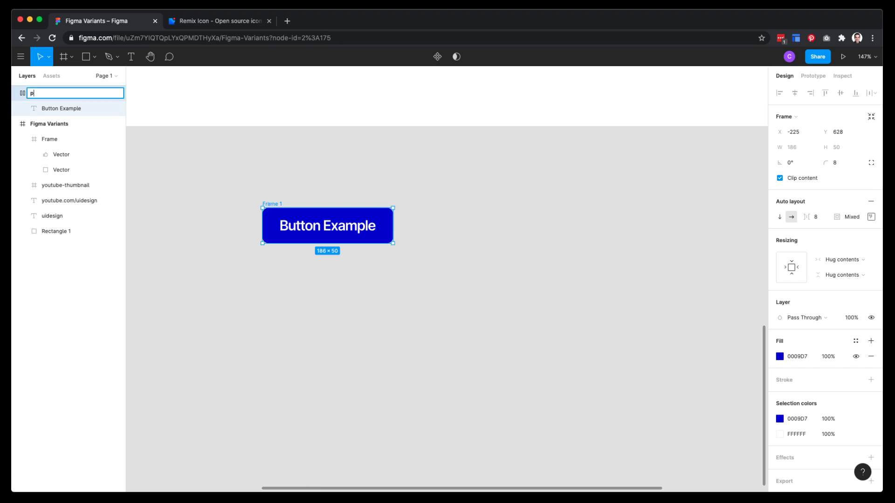
type("rimary")
left_click(397, 300)
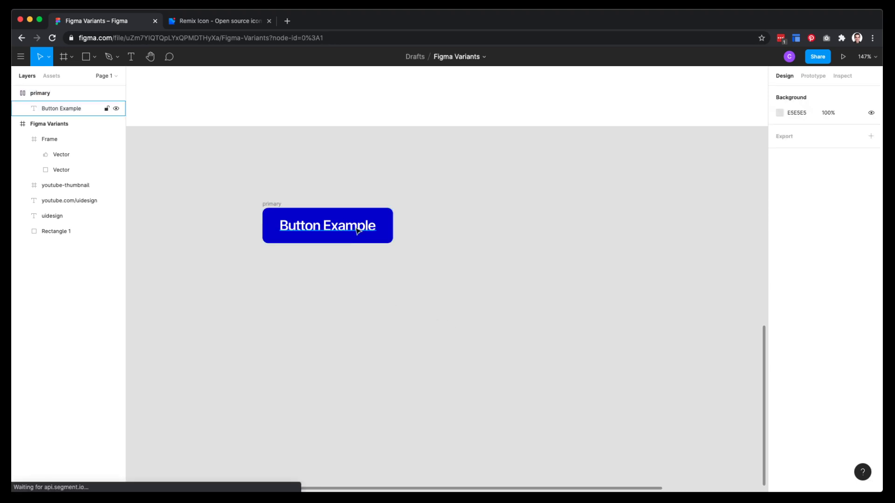
left_click(271, 204)
key("super+d")
left_click_drag(274, 206, 426, 207)
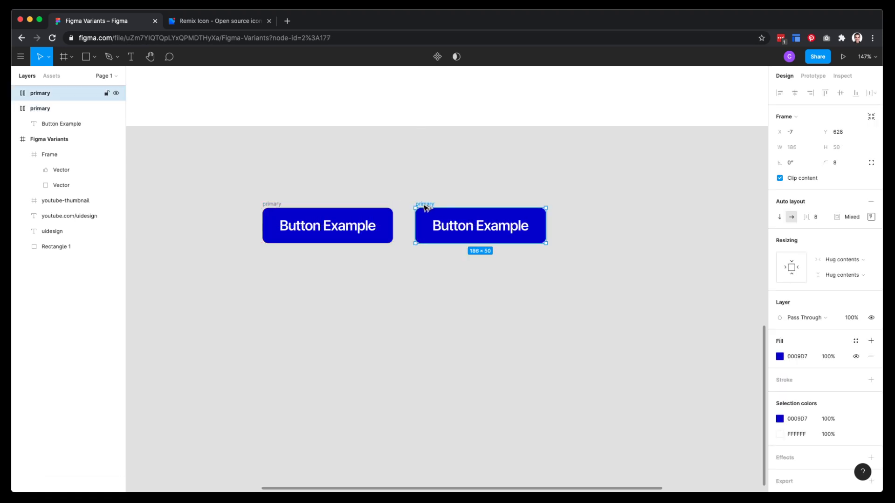
key("Delete")
Duplicate the primary button frame, placing the copy to the right of the original in the same row.
left_click(266, 206)
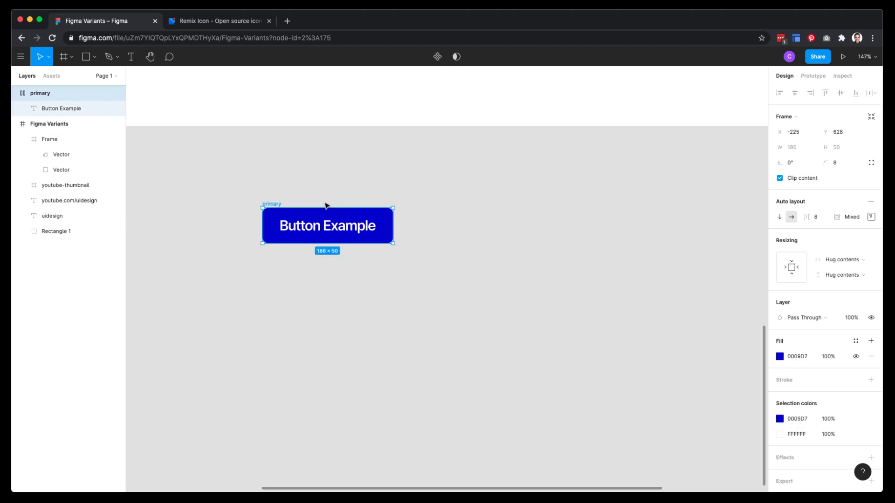
key("super+d")
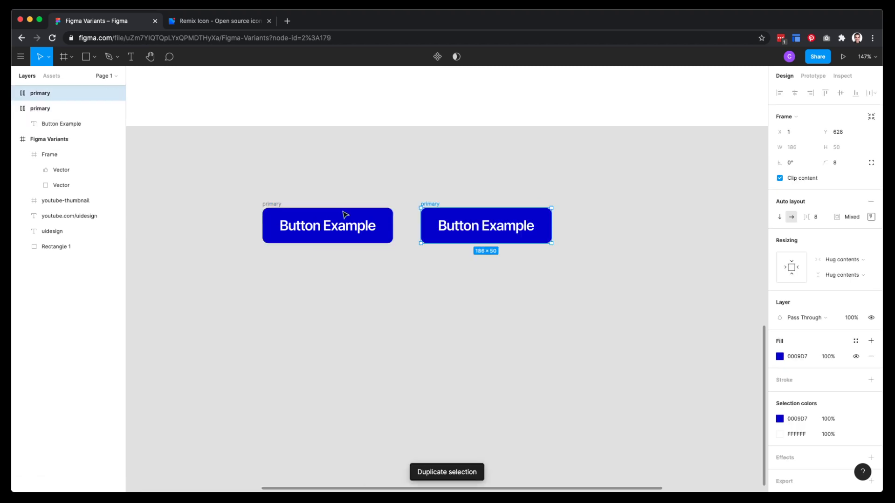
Rename the duplicated button frame as secondary.
left_click(430, 270)
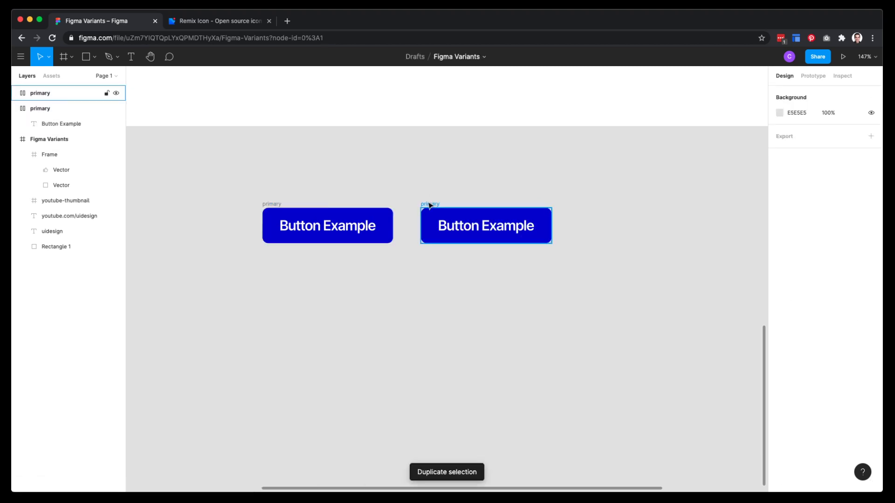
left_click(429, 204)
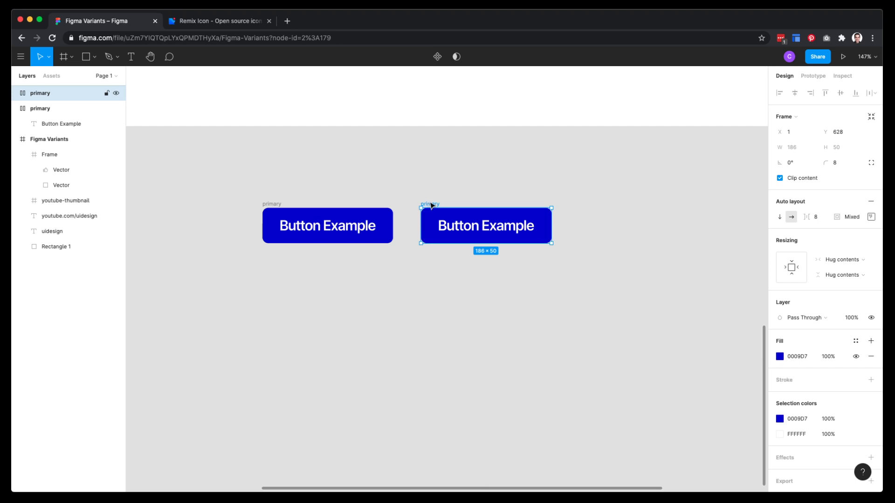
key("super+r")
type("sec")
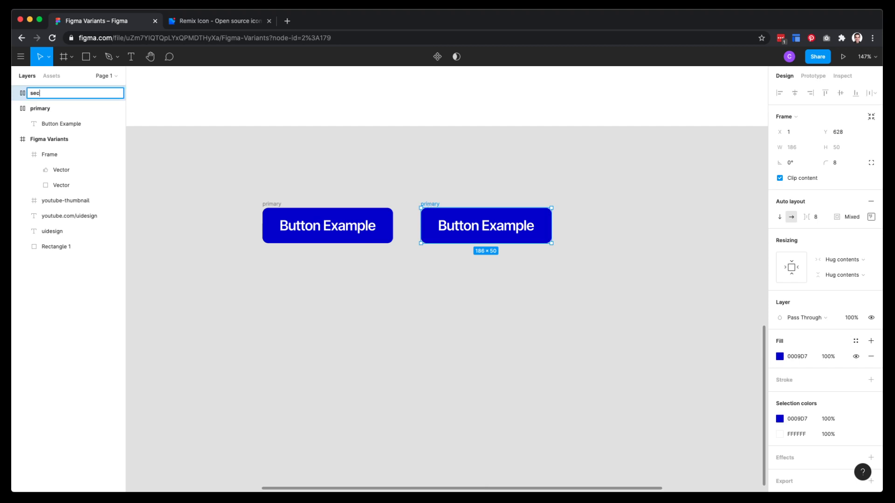
left_click(428, 285)
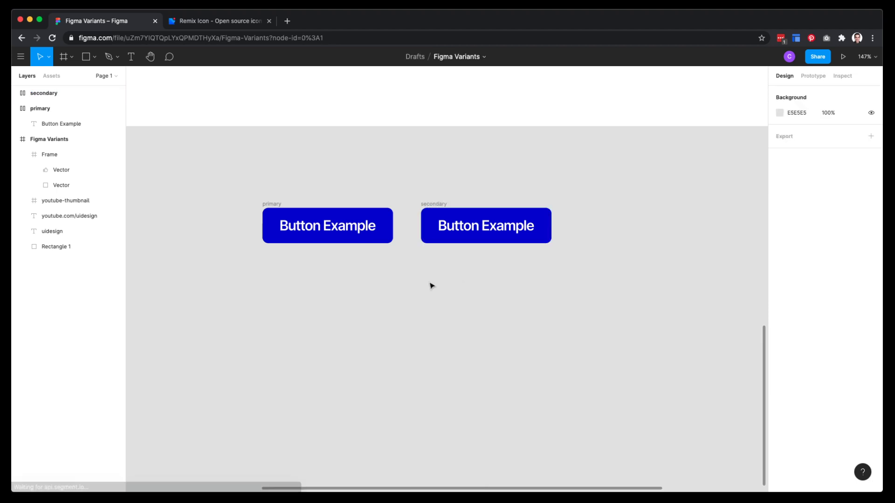
Change the secondary button's fill to the light lavender E1E2FF.
left_click(428, 211)
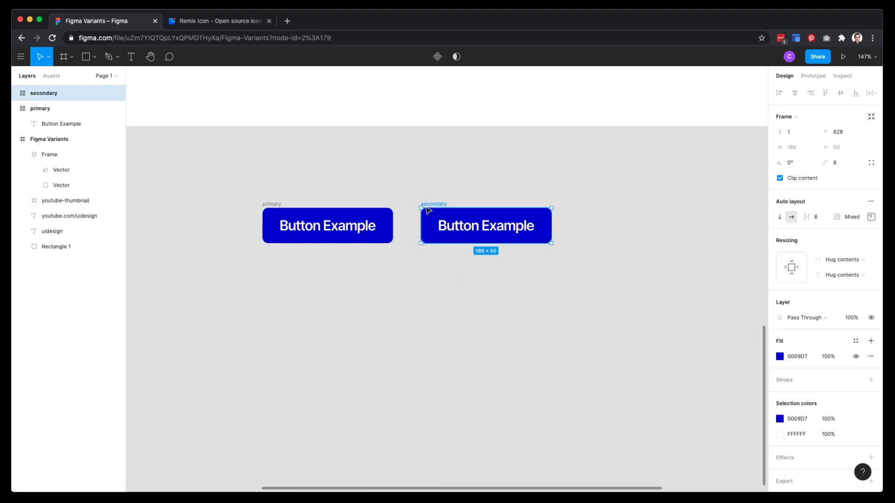
left_click(779, 356)
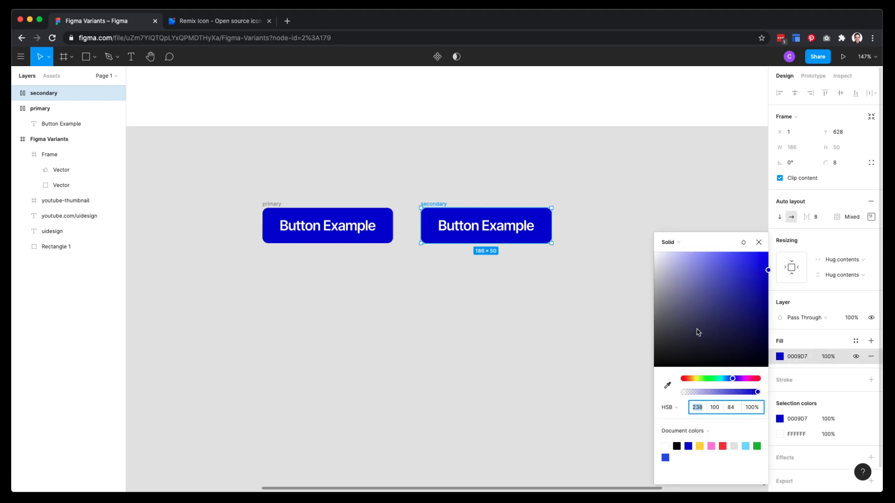
left_click_drag(684, 256, 668, 255)
Recolor the secondary button's label with the dark blue 0009D7 sampled from the primary button.
left_click(466, 228)
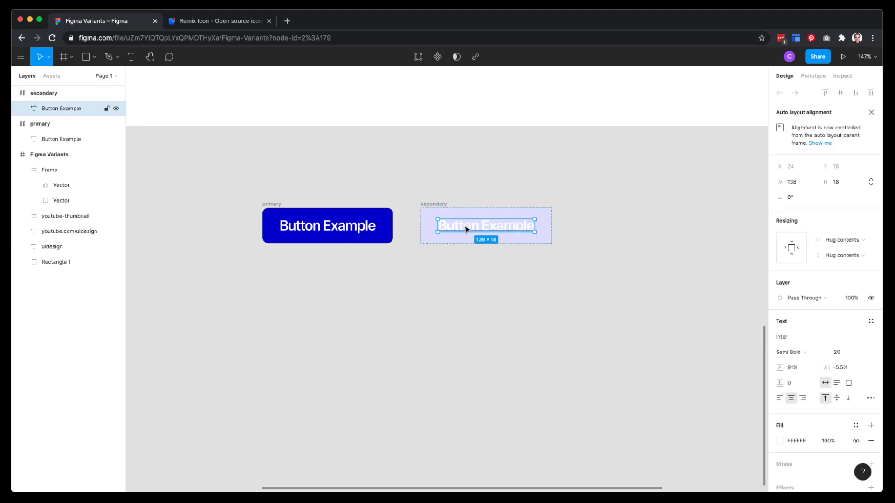
key("i")
left_click(390, 220)
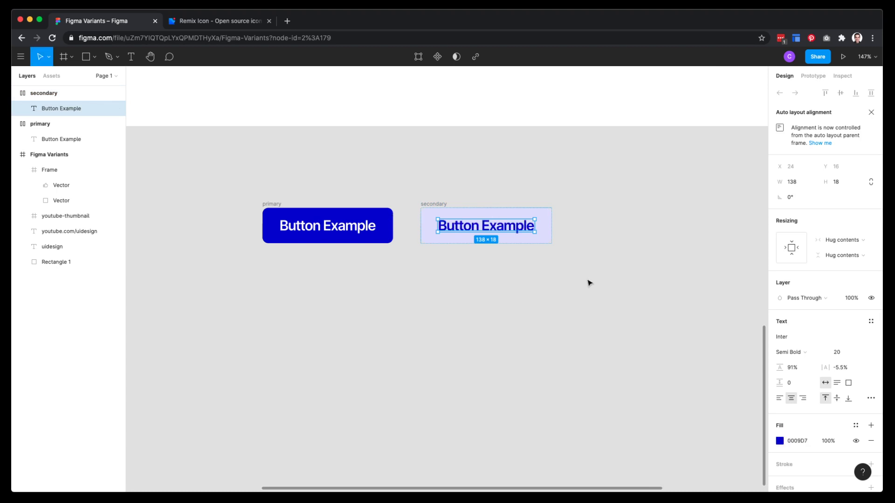
left_click(450, 281)
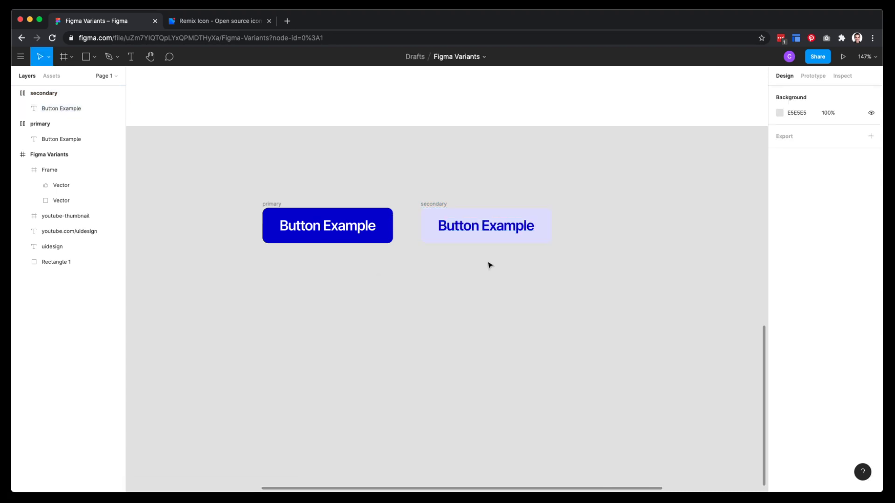
left_click(271, 207)
left_click(437, 207)
left_click(268, 205)
left_click(430, 205)
left_click(443, 193)
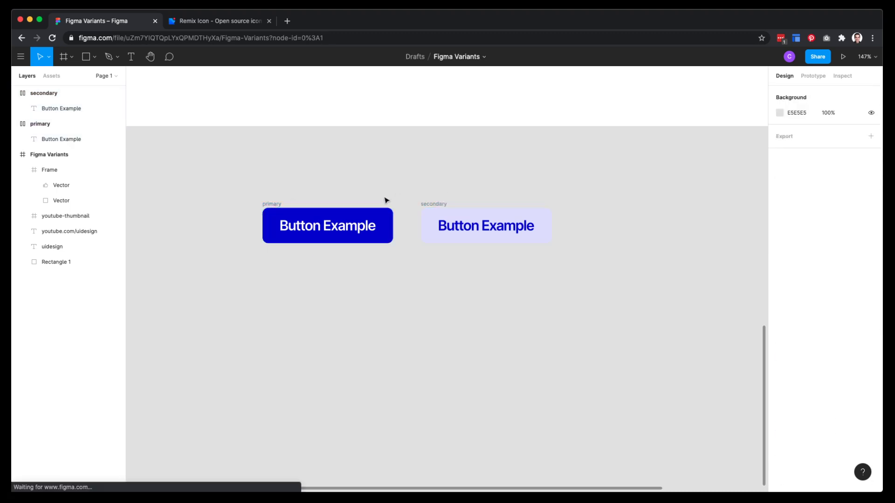
Turn the primary and secondary button frames into two separate components.
left_click(269, 206)
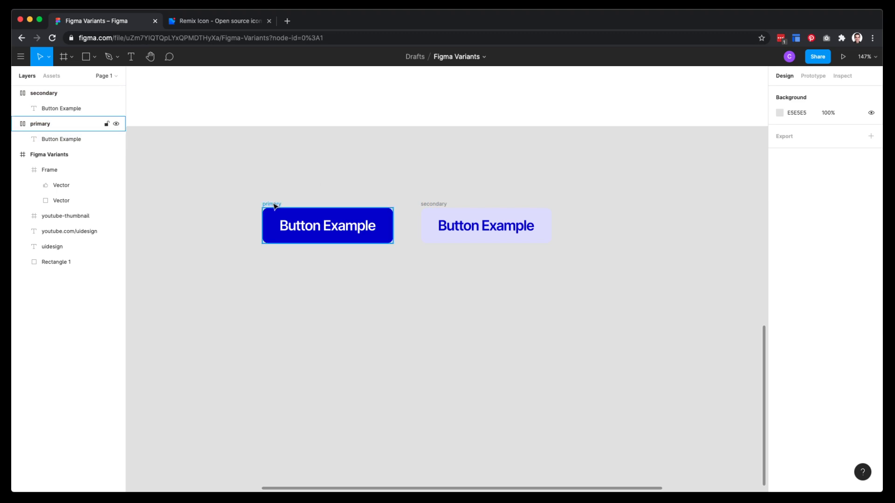
right_click(273, 203)
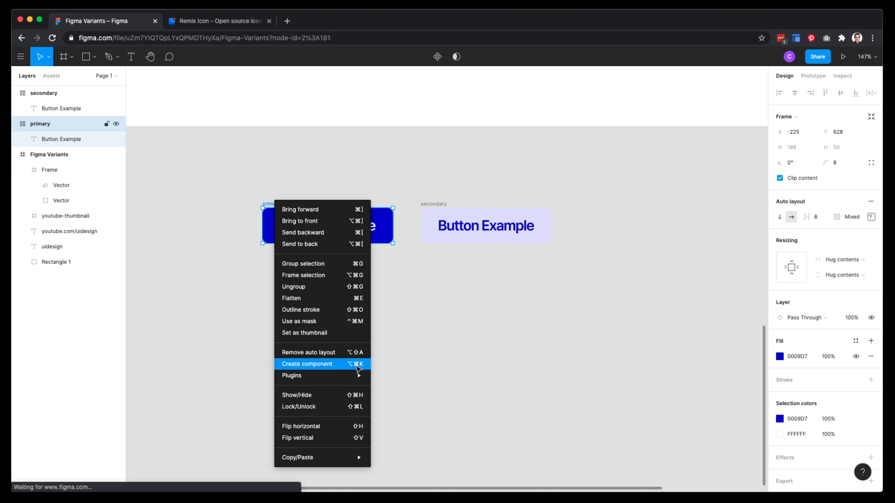
left_click(362, 364)
left_click(429, 207)
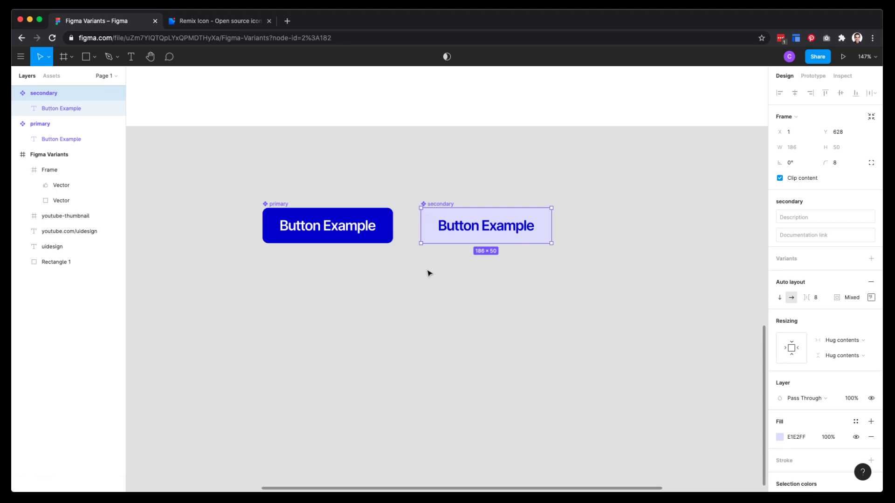
key("super+alt+k")
left_click(277, 205)
left_click(434, 210)
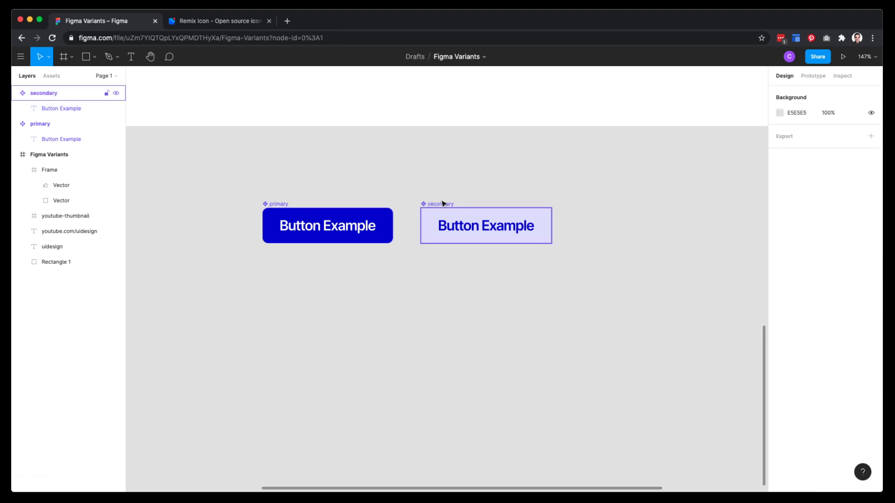
left_click(443, 204)
left_click(256, 282)
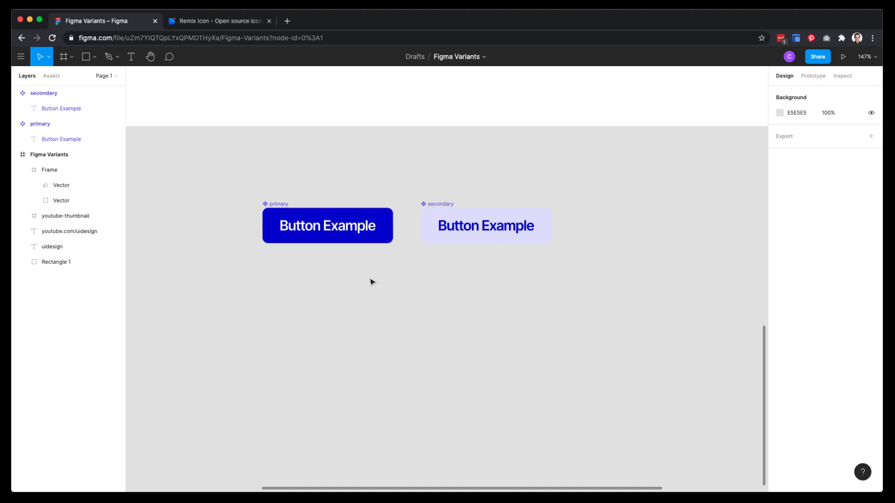
Select both the primary and secondary button components and combine them as variants.
left_click(279, 206)
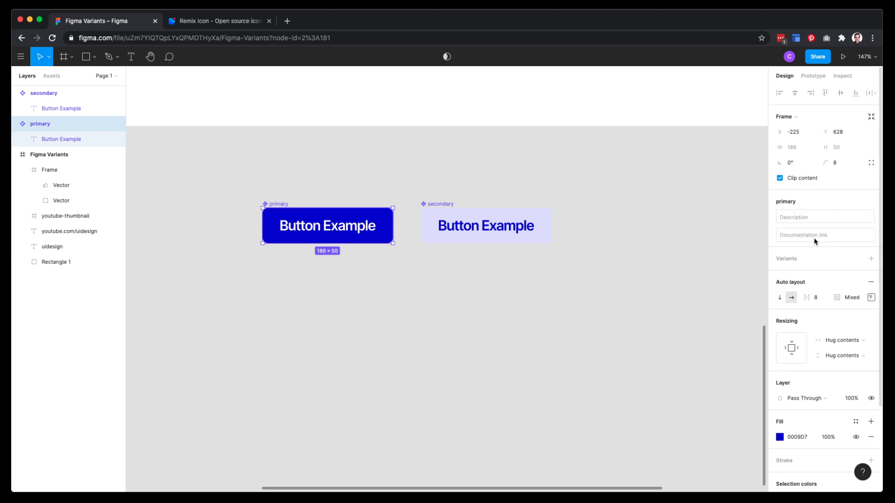
left_click(431, 204)
left_click(262, 182)
left_click_drag(222, 187, 635, 271)
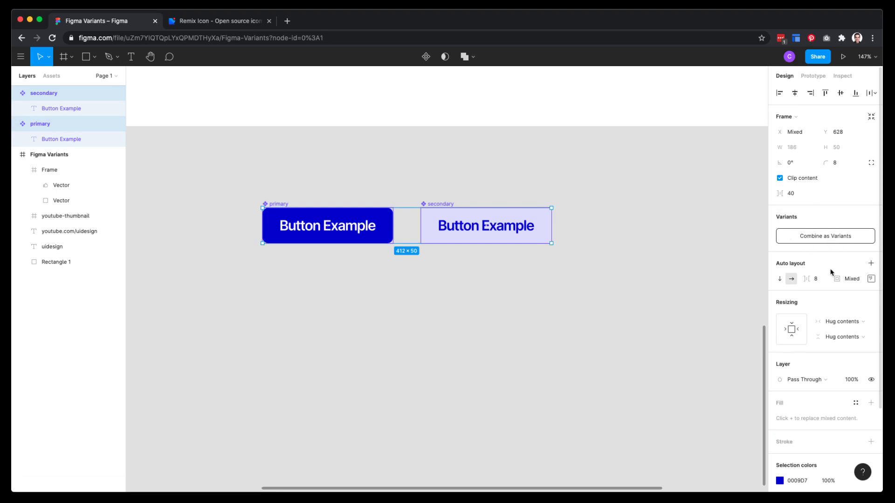
left_click(820, 238)
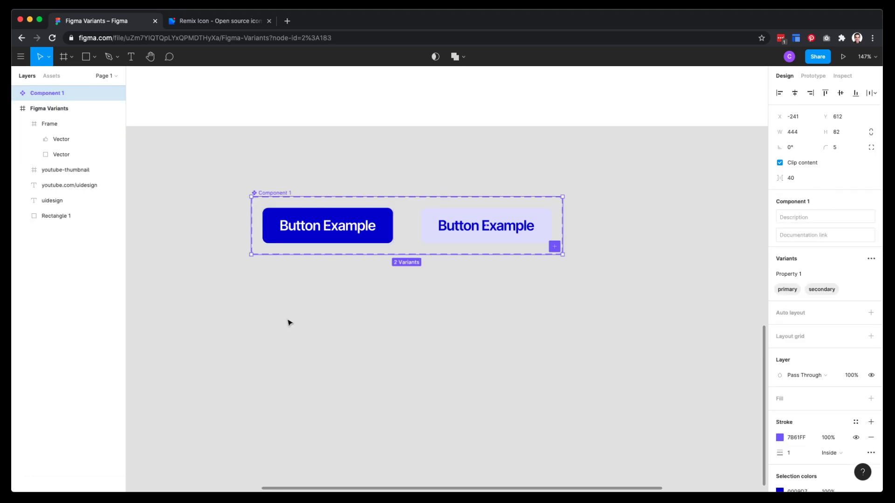
left_click(339, 298)
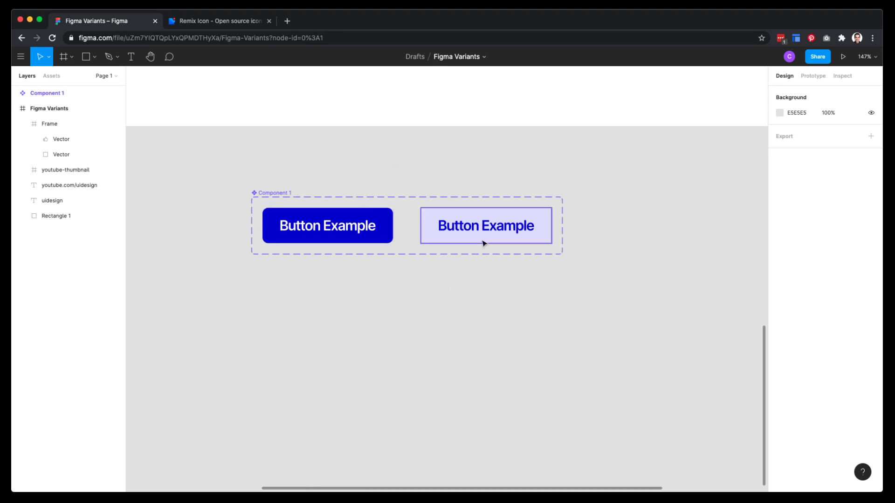
Enlarge the variant set's frame to about 456 × 162, leaving empty space below the two buttons.
left_click(281, 200)
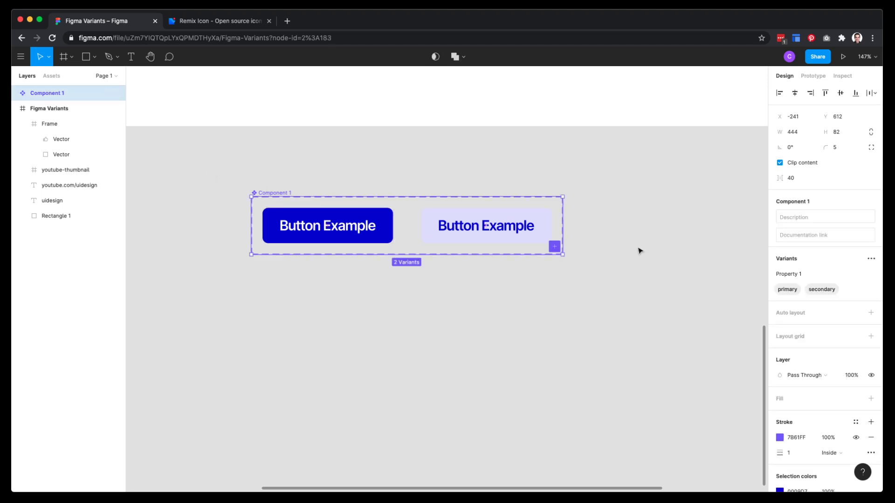
left_click_drag(562, 256, 570, 312)
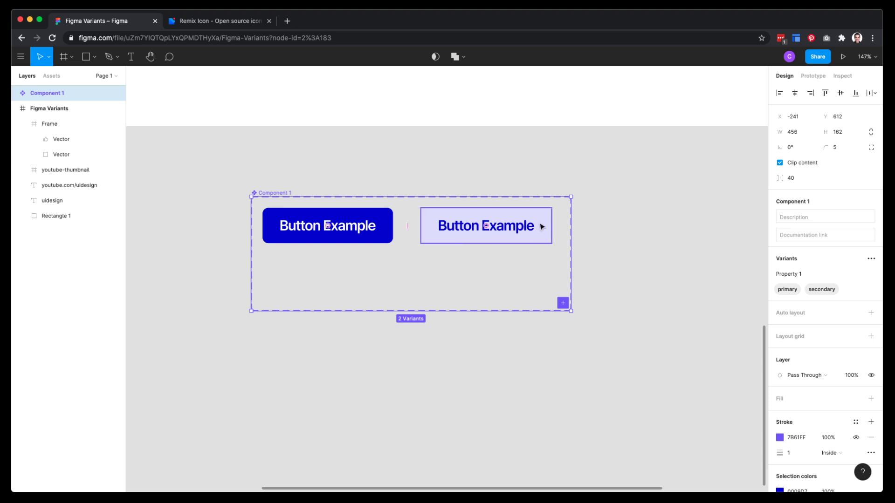
left_click(284, 174)
Rename the variant set as button.
left_click(275, 195)
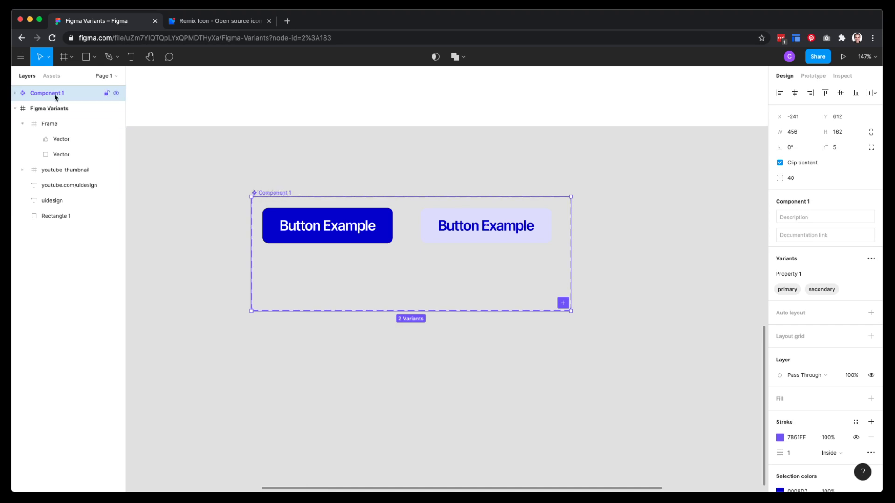
key("super+r")
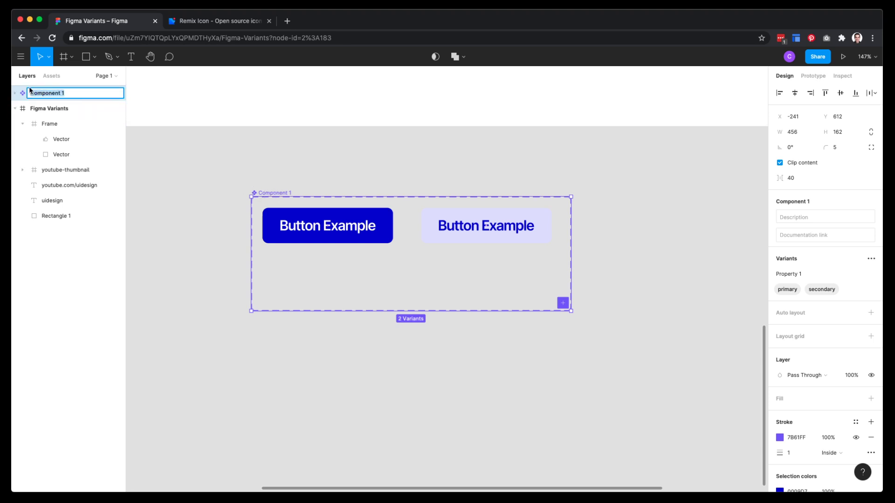
type("b")
left_click(217, 285)
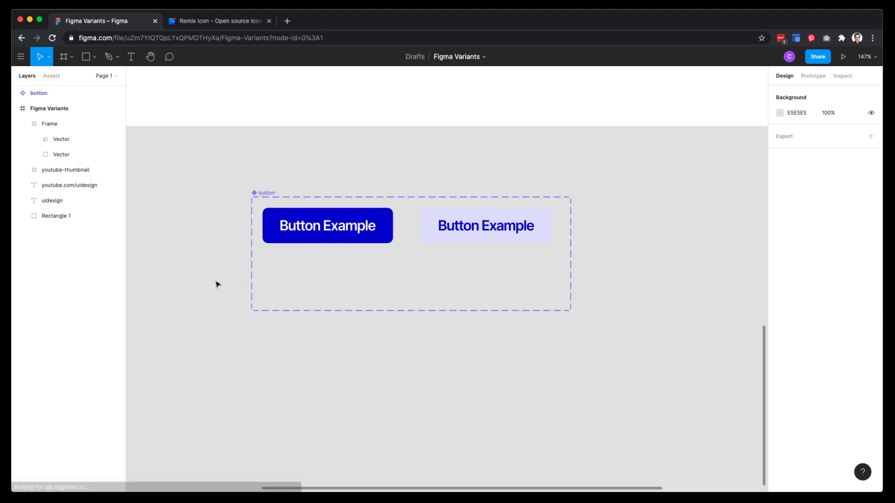
Add the description "Example Information" to the button variant set.
left_click(264, 195)
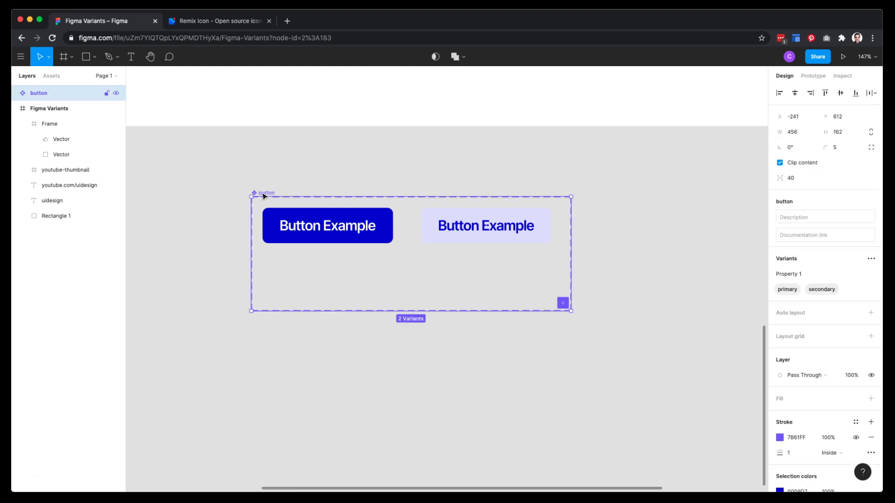
left_click(793, 219)
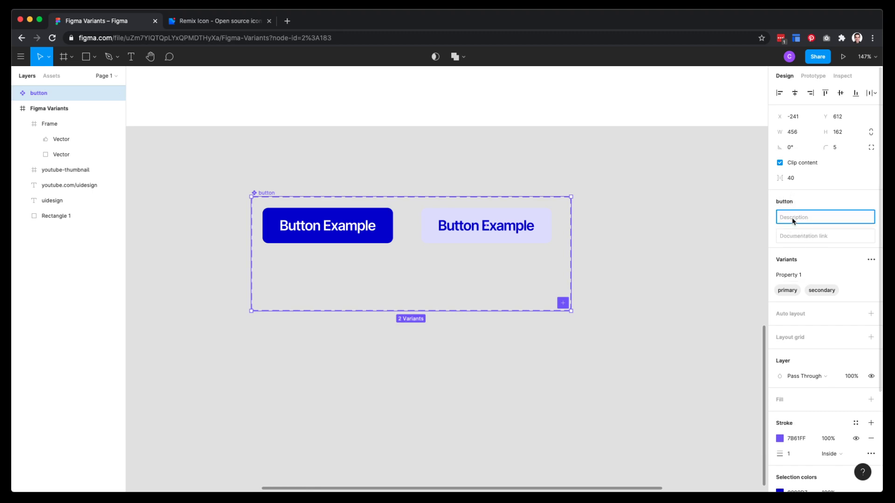
type("Example Information")
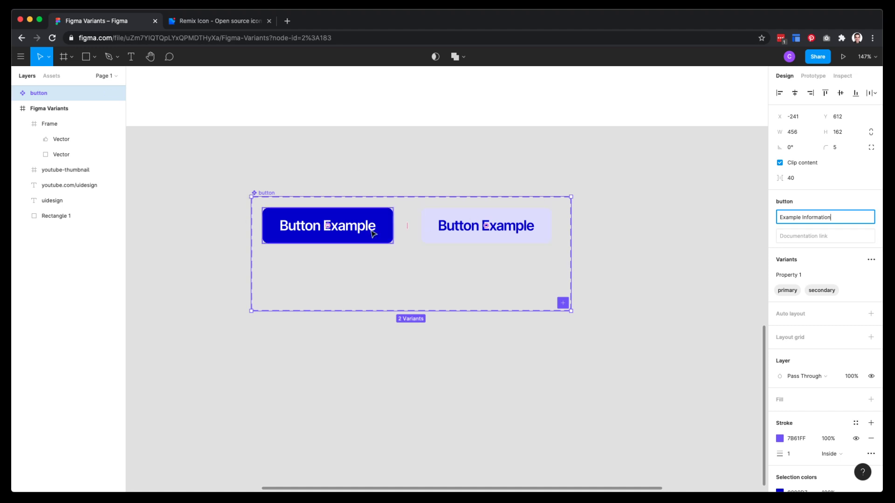
Give the primary variant its own description, "Example".
left_click(350, 225)
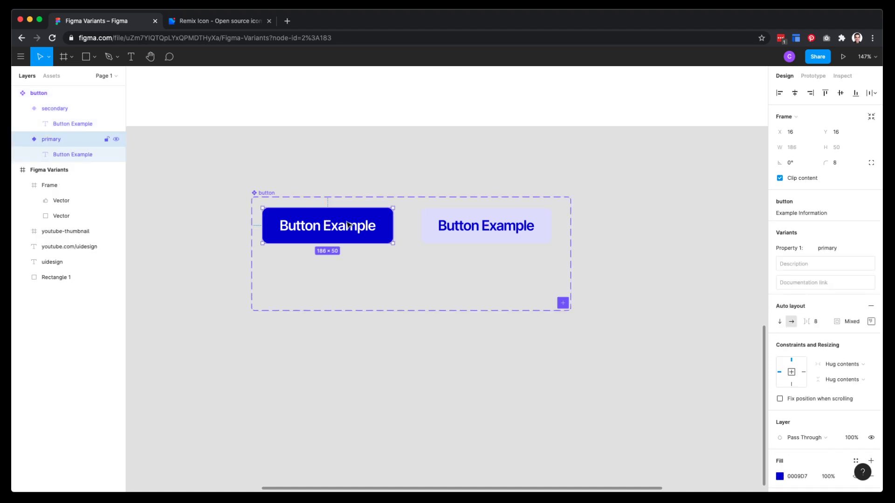
left_click(792, 269)
type("Example")
left_click(680, 303)
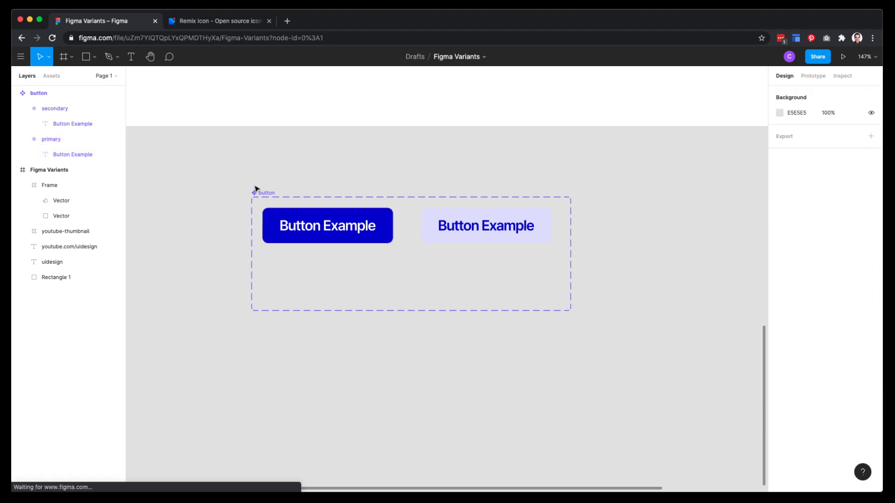
Rename the button set's variant property Property 1 as Type.
left_click(260, 198)
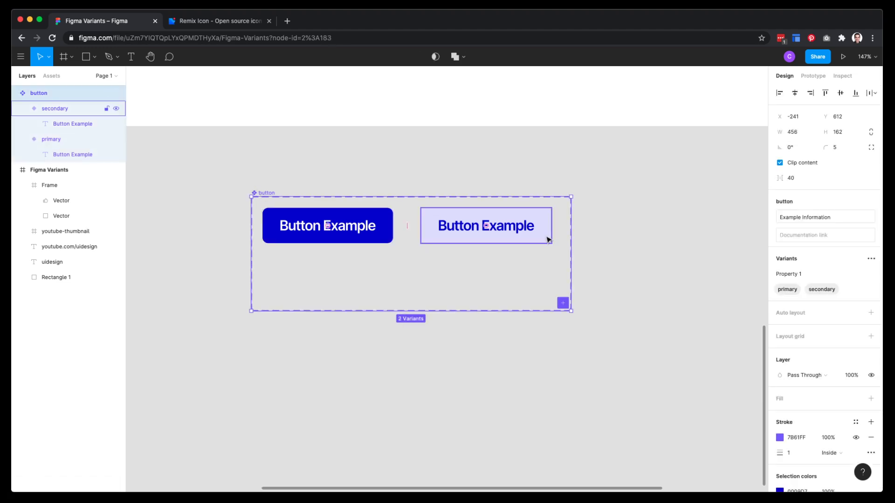
left_click(319, 233)
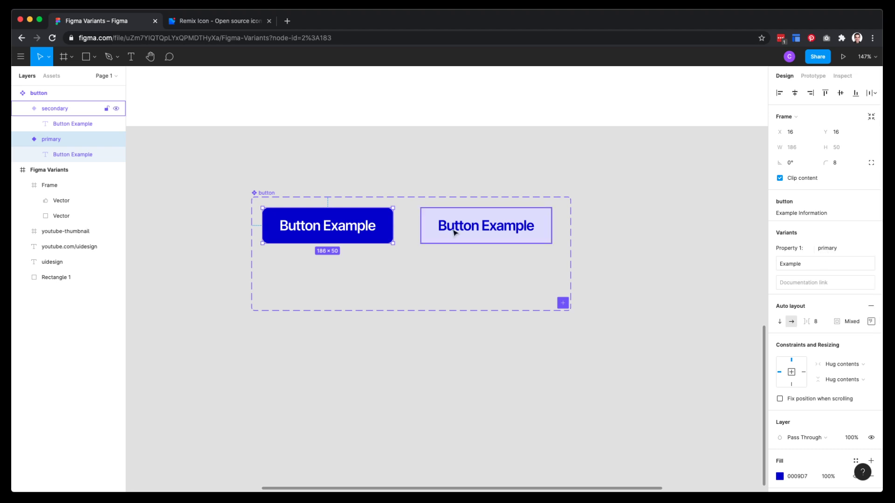
left_click(273, 197)
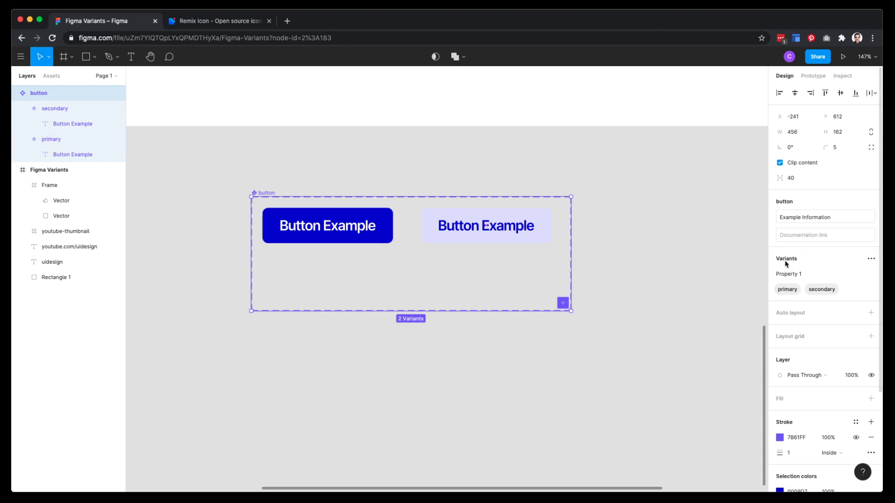
left_click(791, 278)
left_click_drag(808, 278, 758, 275)
type("Type")
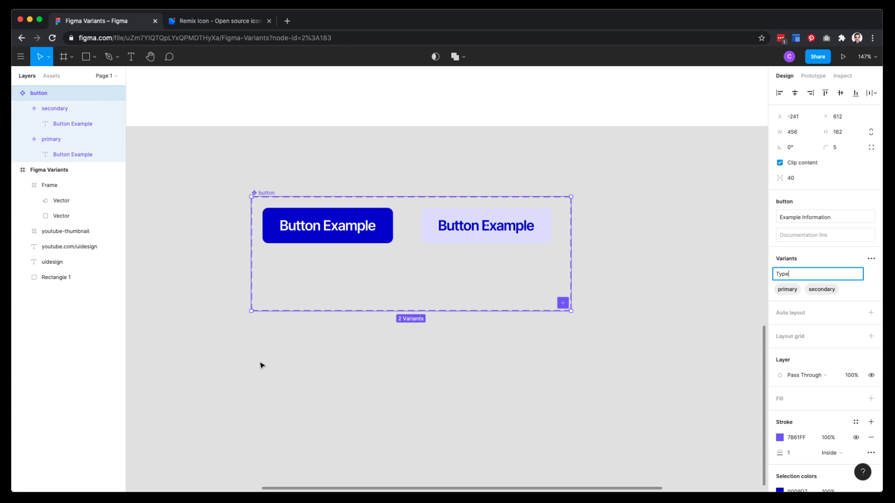
left_click(295, 358)
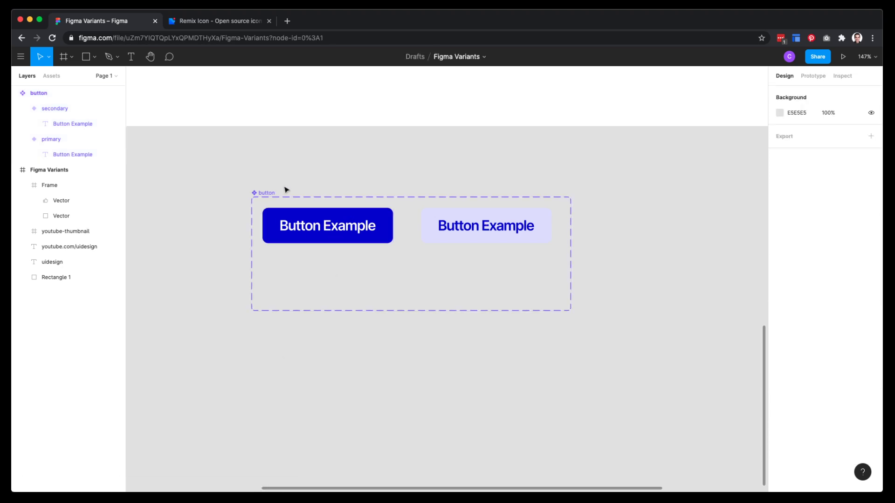
left_click(265, 195)
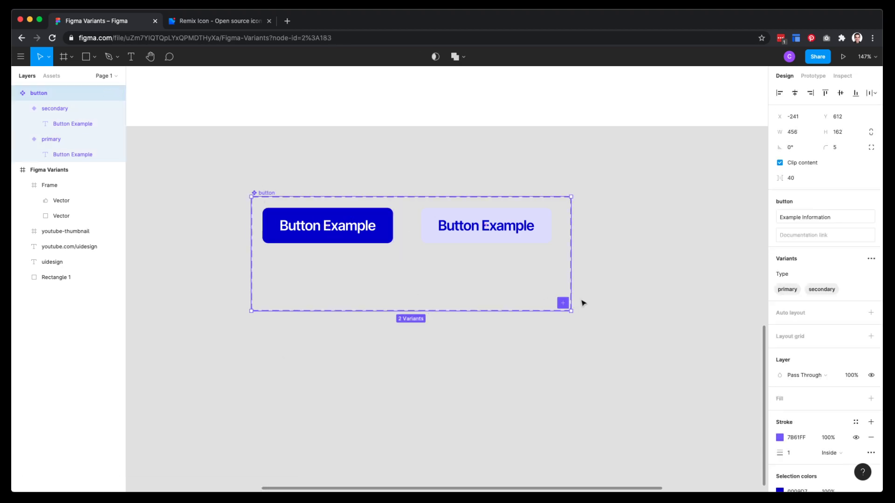
Try adding a third variant to the button set and remove it again.
left_click(564, 304)
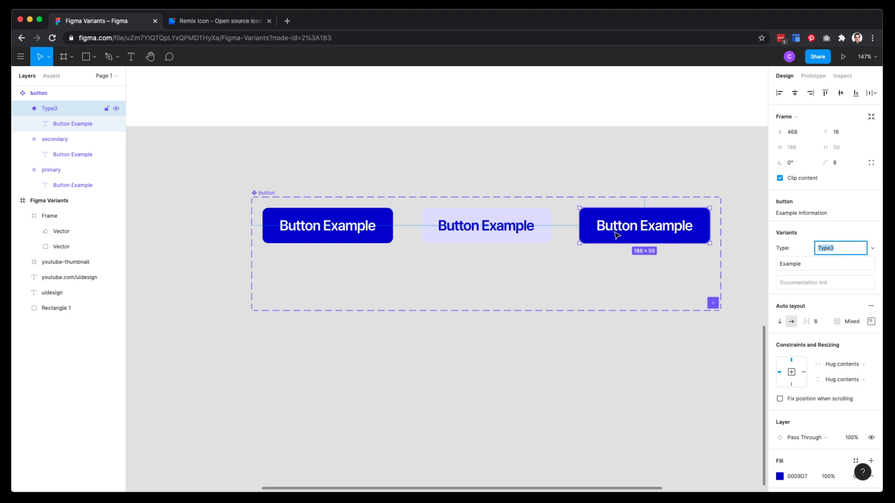
left_click(655, 372)
key("ctrl+z")
key("BackSpace")
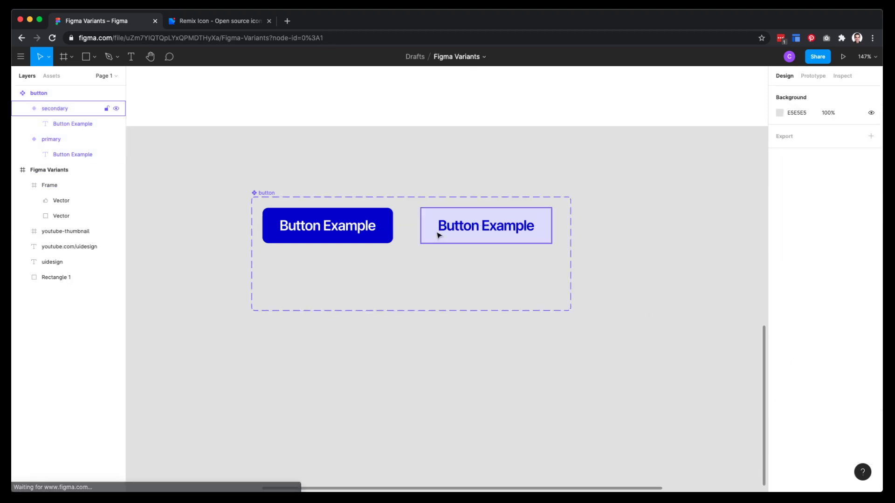
Try duplicating the secondary variant inside the button set and undo the duplication.
left_click(439, 235)
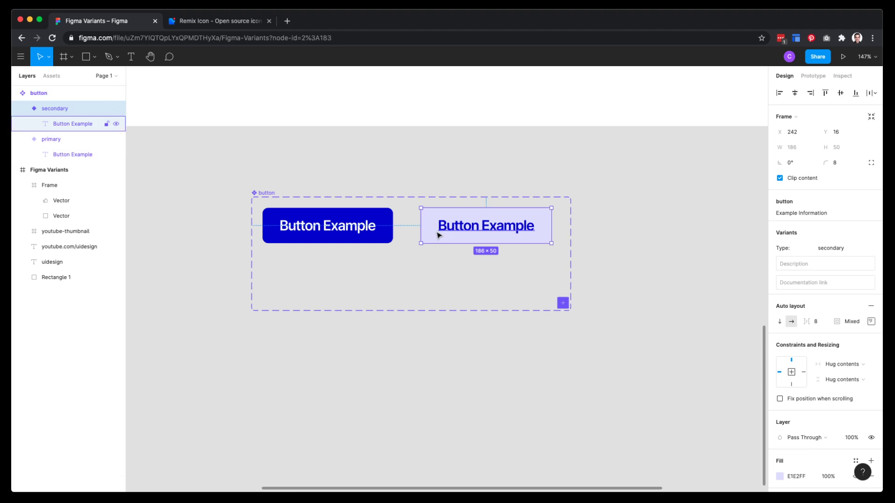
key("ctrl+d")
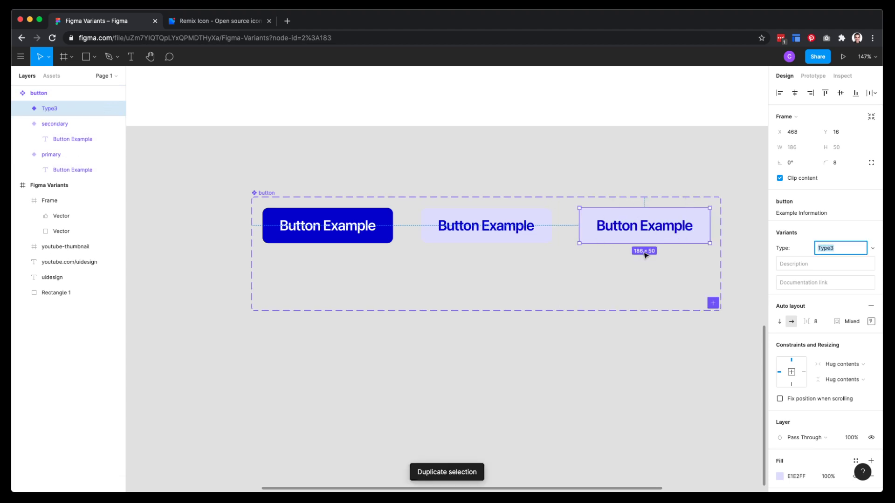
key("ctrl+z")
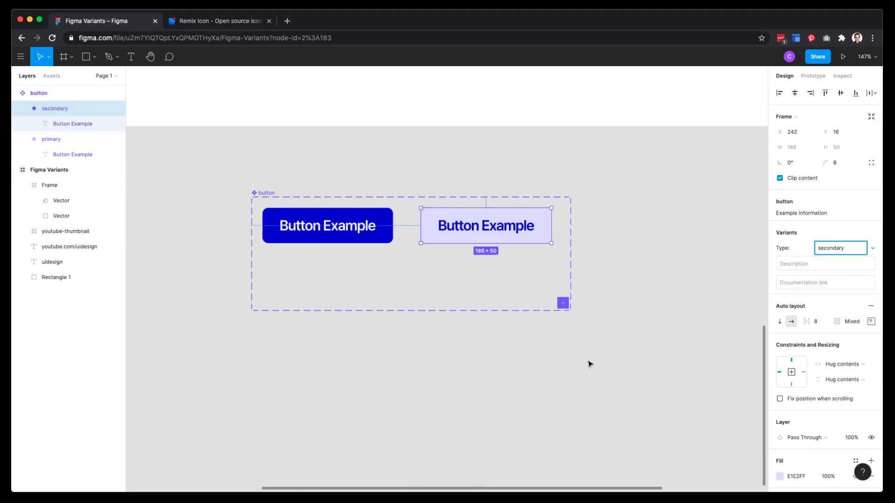
left_click(340, 244)
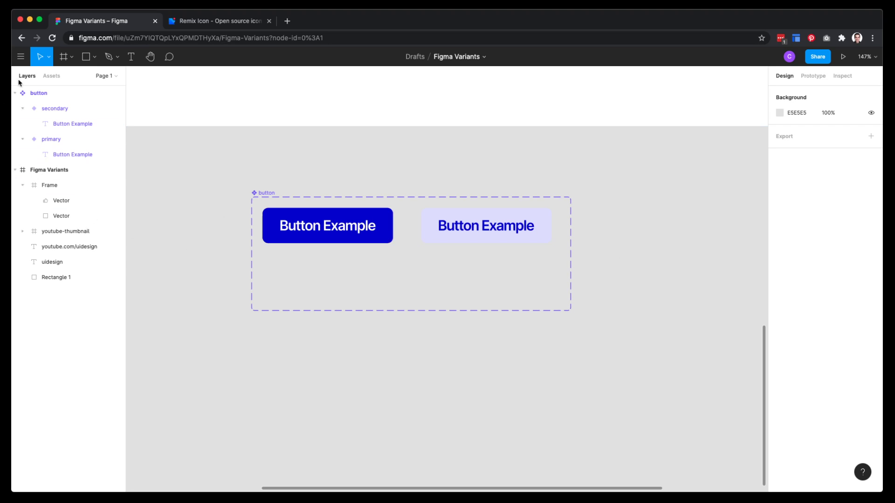
Duplicate the primary variant, move the copy out of the button set, and delete it.
left_click(277, 227)
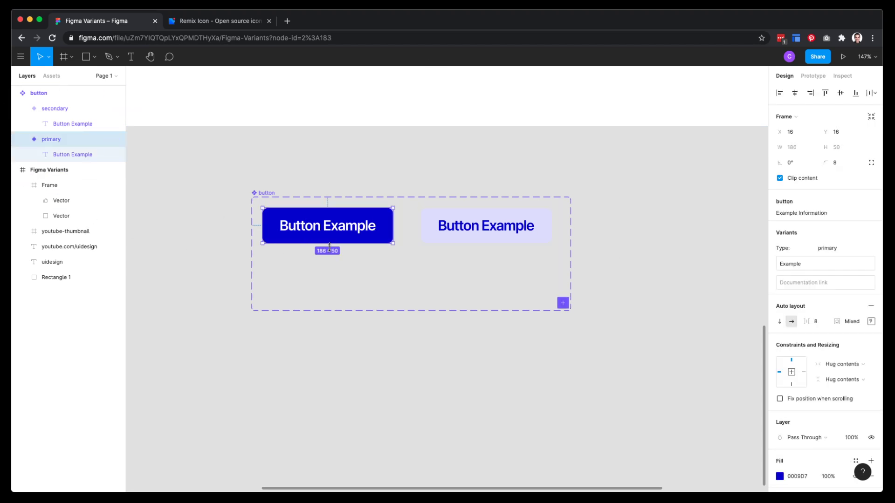
key("super+d")
left_click_drag(627, 157, 624, 163)
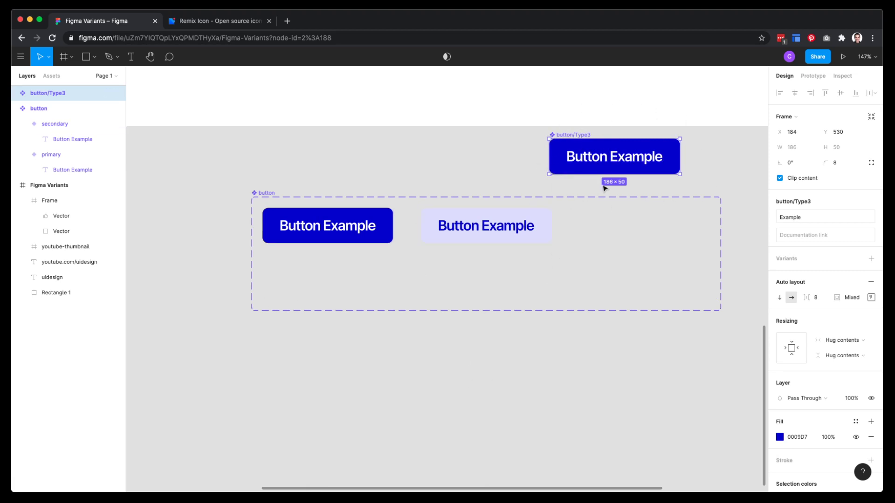
key("Delete")
Place an instance of the primary button below the variant set and view its swap options.
left_click(312, 230)
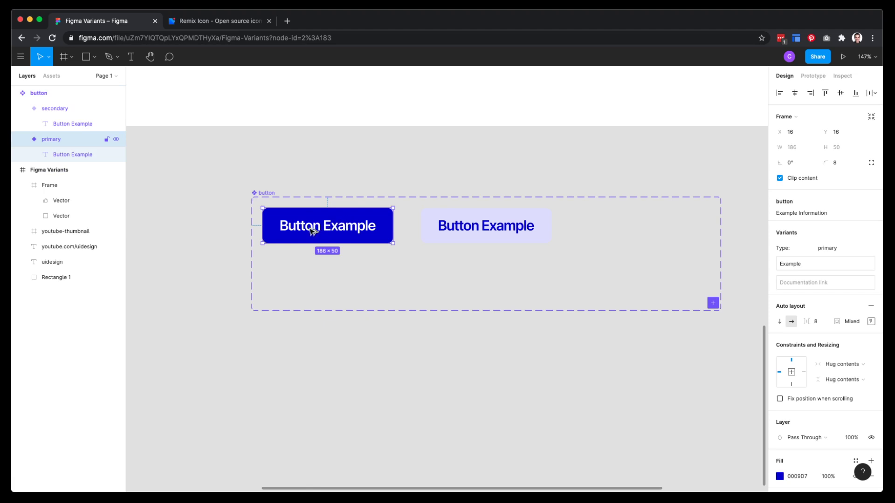
left_click_drag(317, 228, 306, 373)
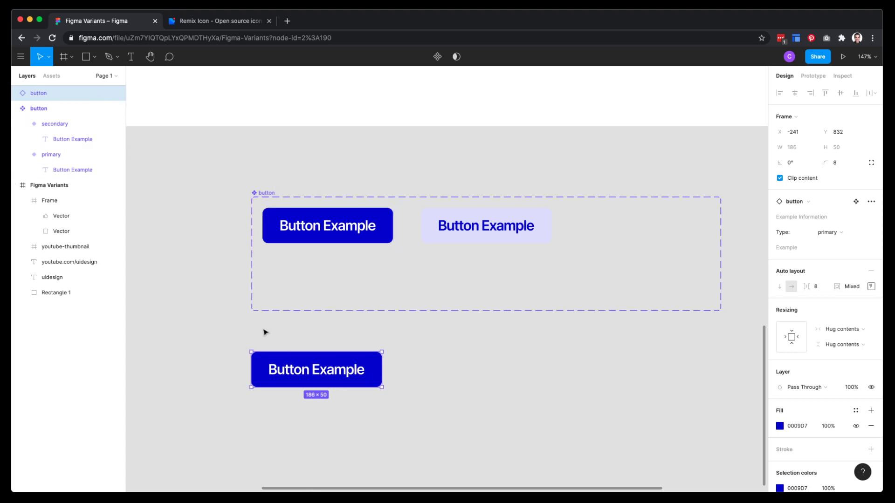
left_click(804, 201)
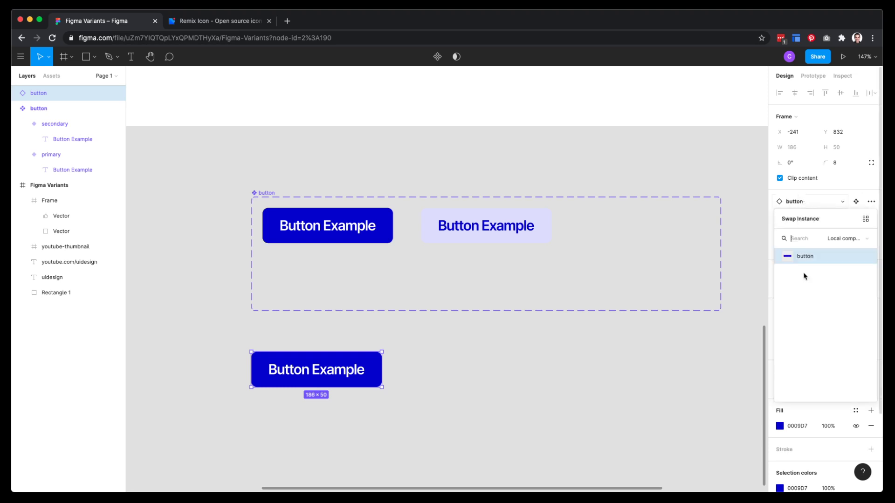
left_click(582, 389)
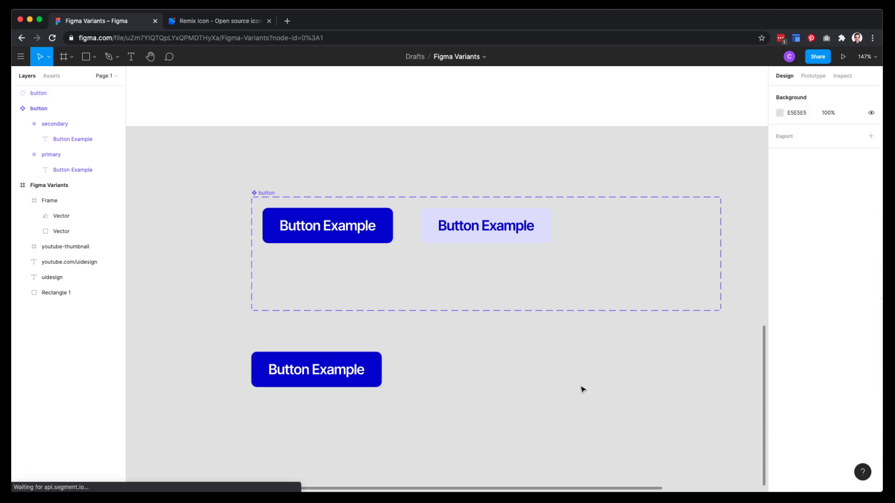
left_click(282, 386)
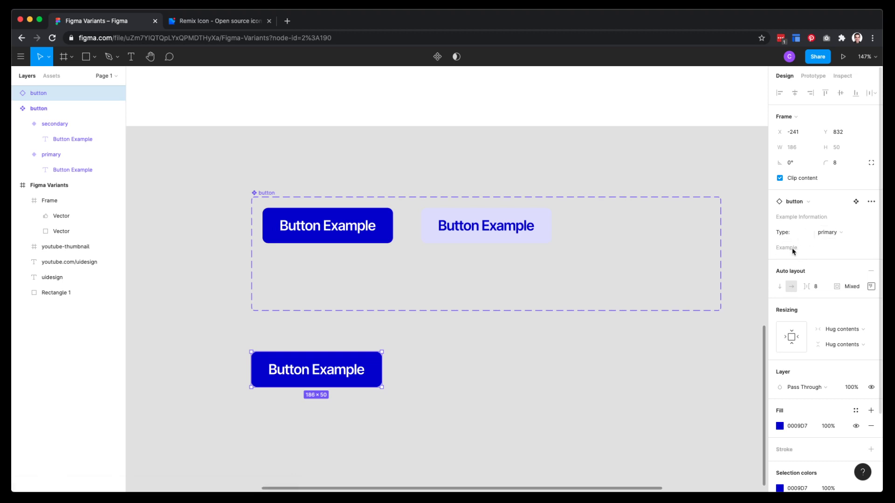
Switch the button instance's Type between primary and secondary several times, leaving it on secondary.
left_click(850, 234)
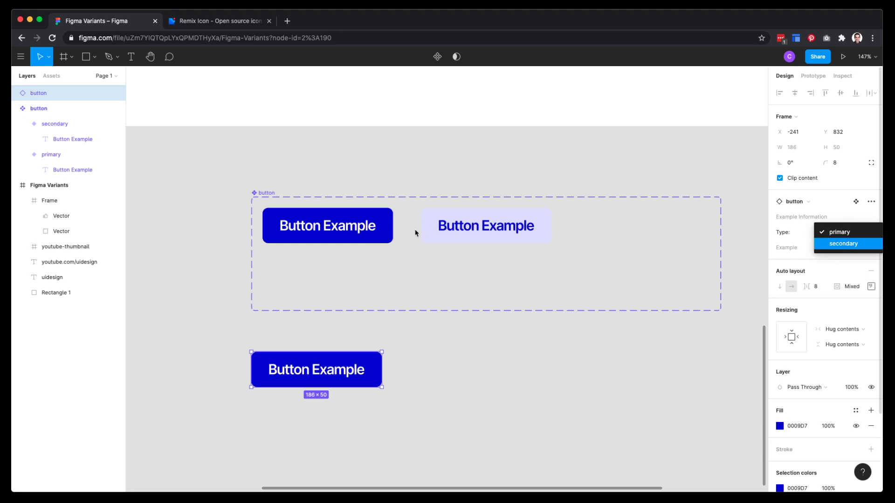
left_click(833, 245)
left_click(838, 232)
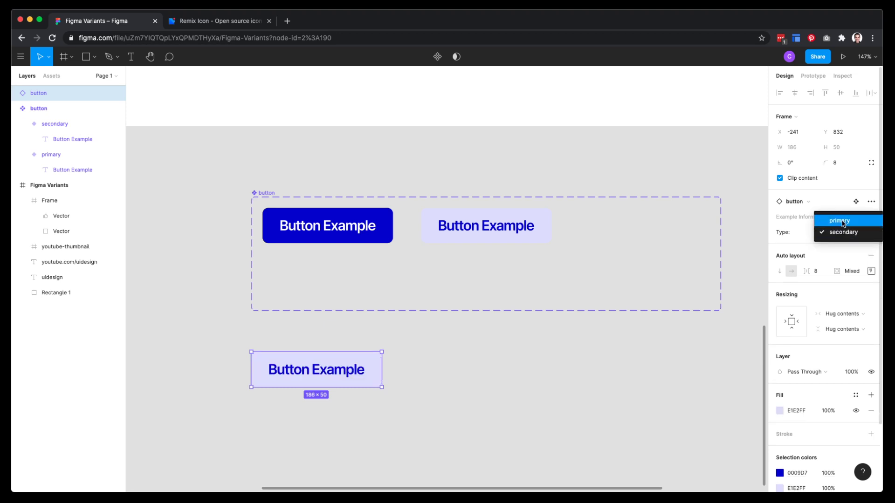
left_click(841, 221)
left_click(838, 235)
left_click(835, 244)
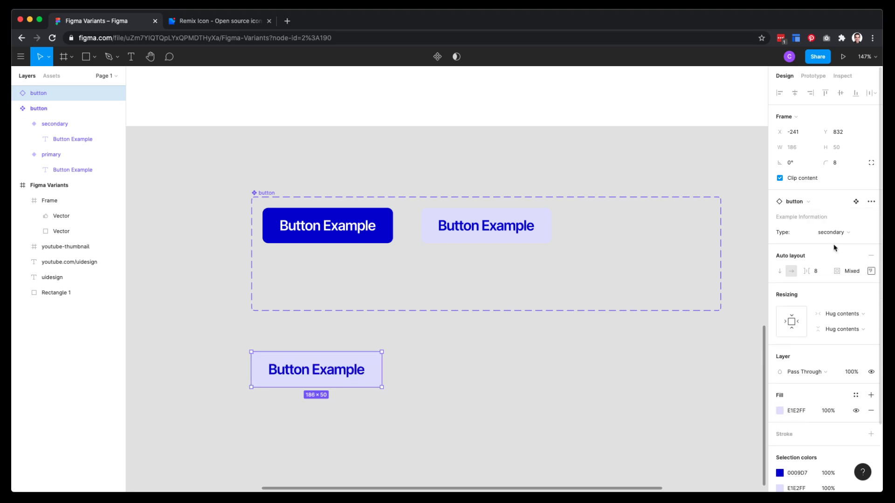
left_click(839, 233)
left_click(840, 223)
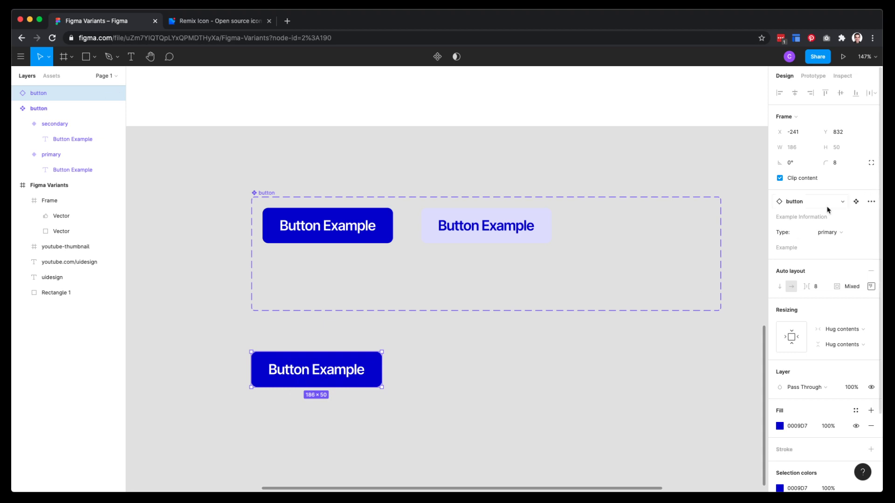
left_click(835, 232)
left_click(837, 249)
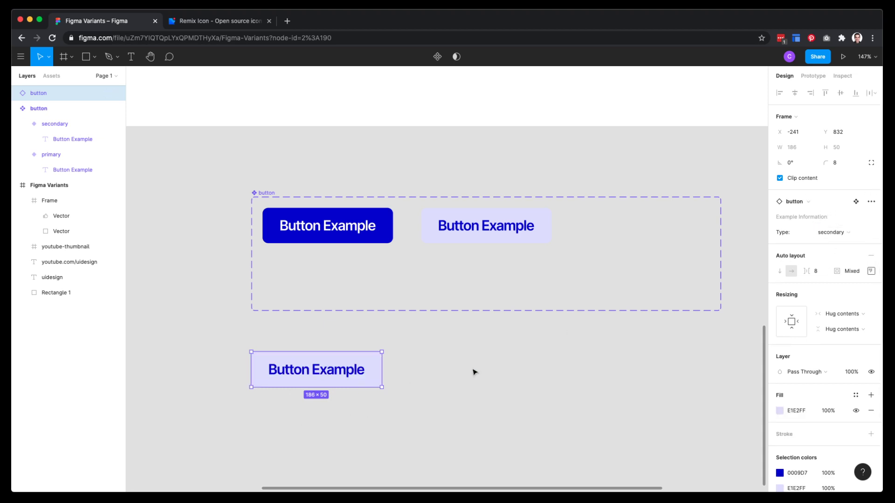
Review the Type options offered for the button instance below the set.
left_click(418, 385)
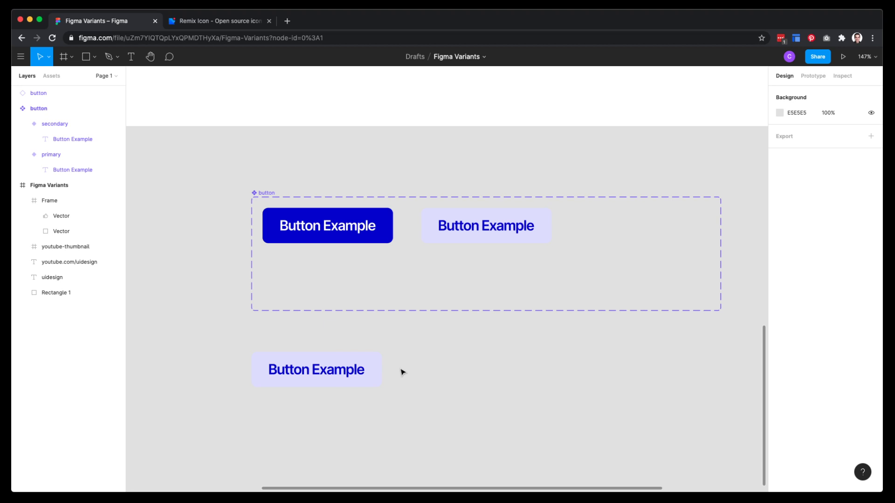
left_click(363, 373)
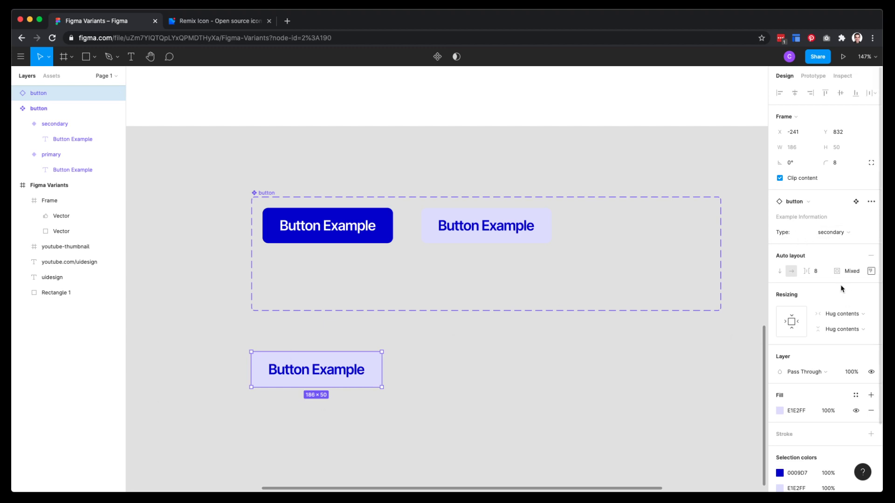
left_click(841, 234)
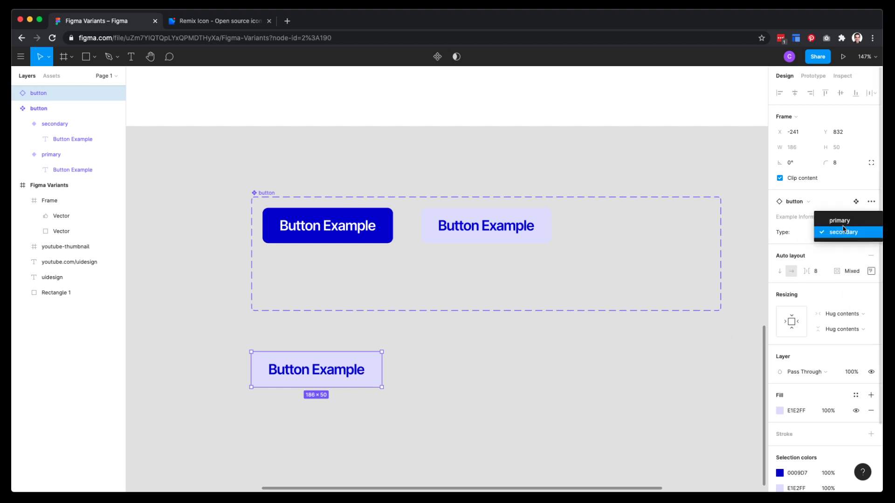
left_click(795, 237)
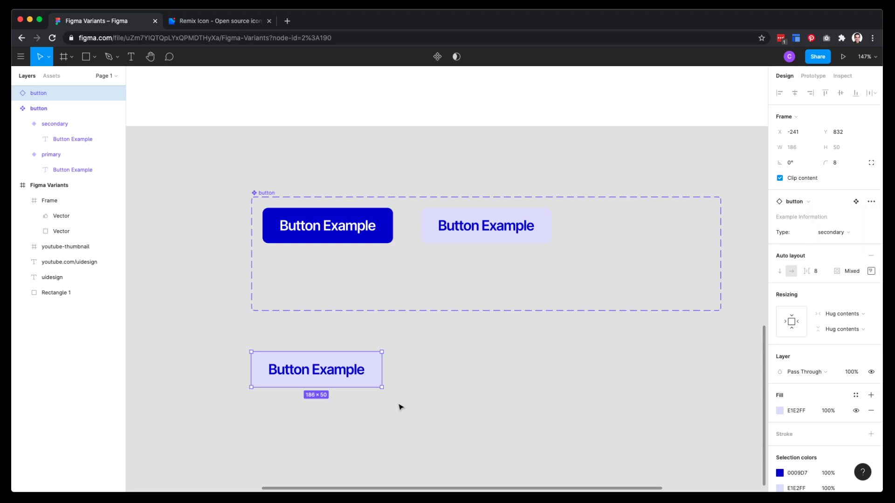
Resize the button variant set to make it taller and slightly narrower around its two variants.
left_click(515, 357)
scroll(560, 345, "up", 4)
scroll(560, 346, "right", 3)
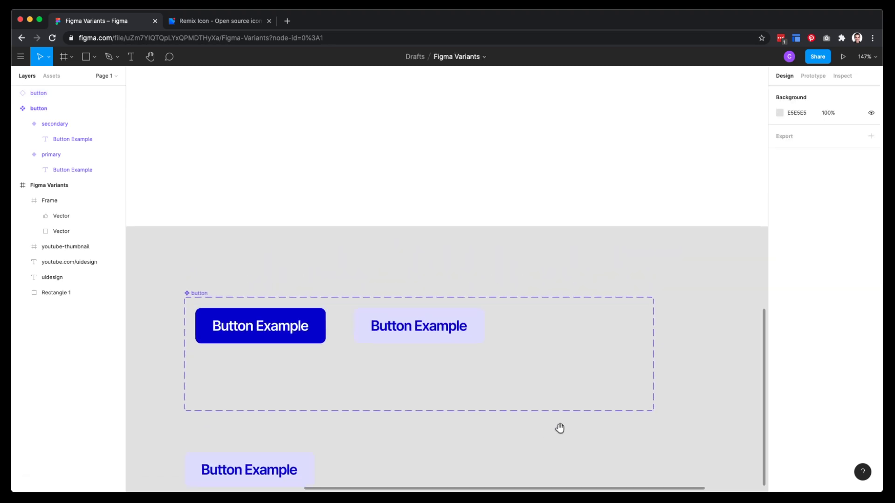
mouse_move(201, 298)
left_mouse_down()
mouse_move(200, 249)
mouse_move(198, 282)
left_mouse_up()
left_click_drag(651, 395, 618, 425)
left_click(670, 419)
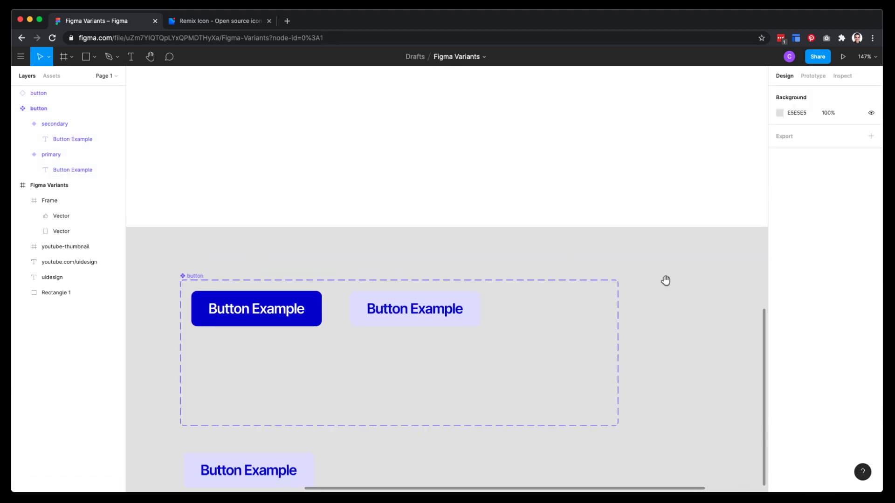
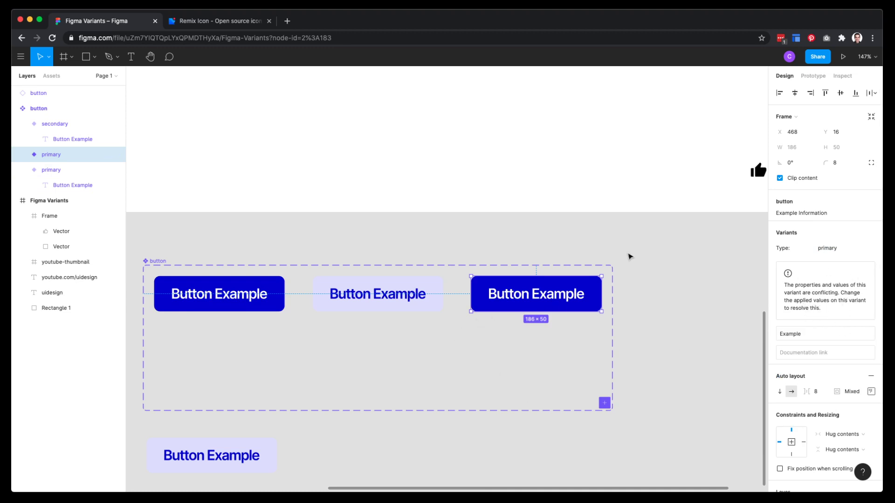
Move the thumbs-up icon into the duplicated primary button, before its text, and fill the icon with white.
left_click(761, 175)
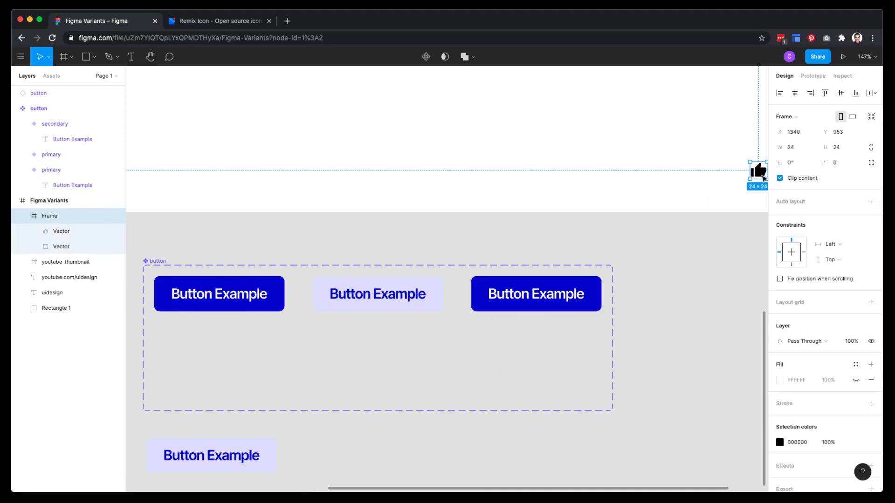
left_click_drag(763, 176, 491, 298)
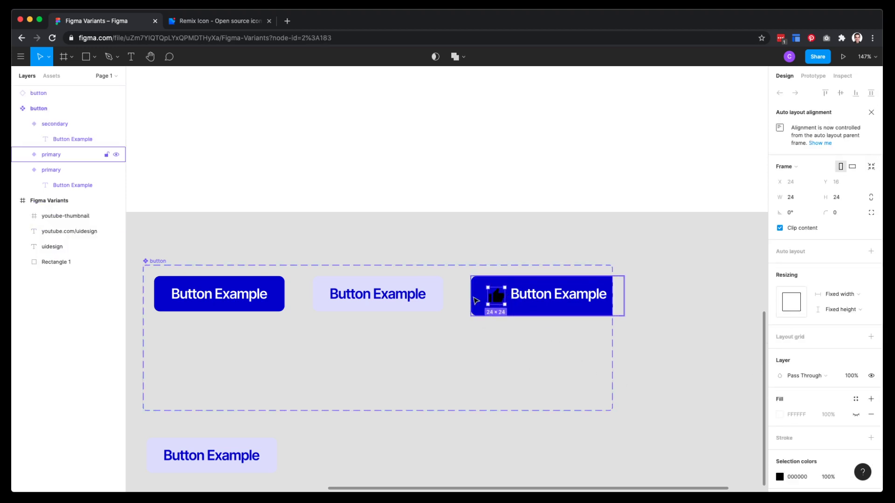
double_click(496, 296)
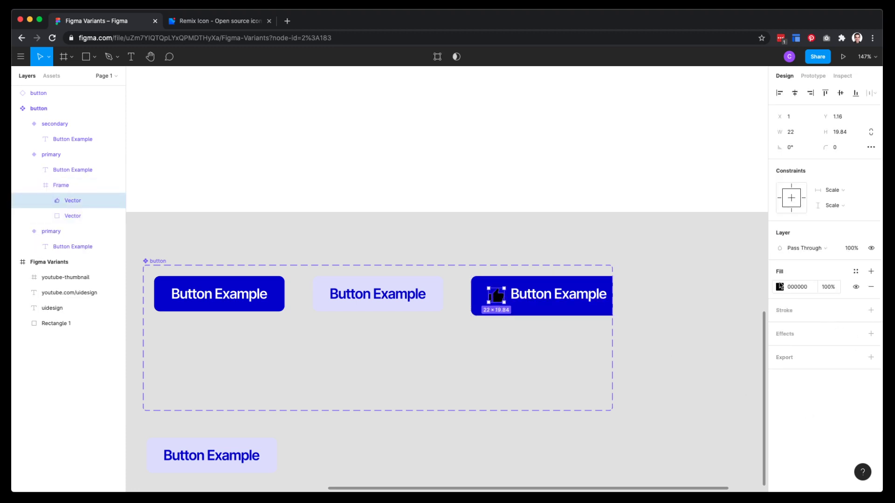
left_click(780, 287)
left_click_drag(666, 261, 625, 213)
left_click(495, 298)
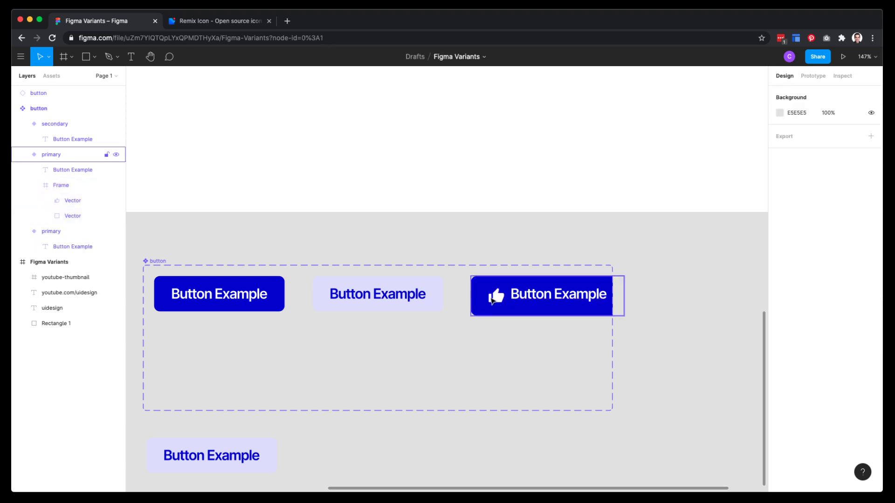
Widen the button variant set so it fully encloses the primary button with the icon.
double_click(498, 297)
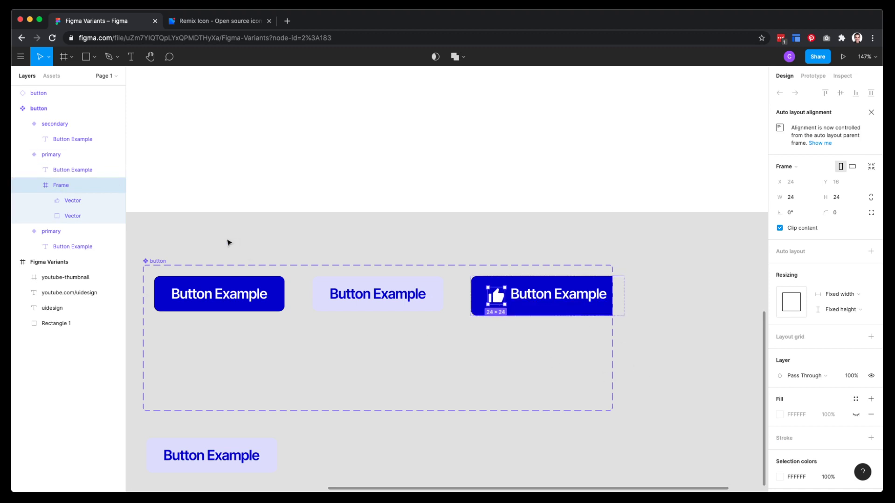
left_click(151, 261)
left_click_drag(612, 410, 718, 415)
Lock the proportions of the thumbs-up icon frame and set its height to 16.
left_click(494, 301)
left_click(495, 298)
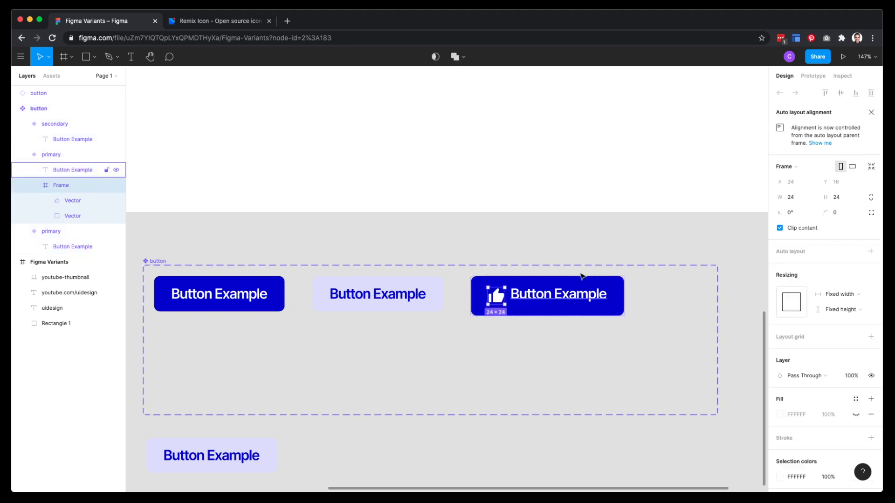
left_click(871, 198)
left_click(846, 198)
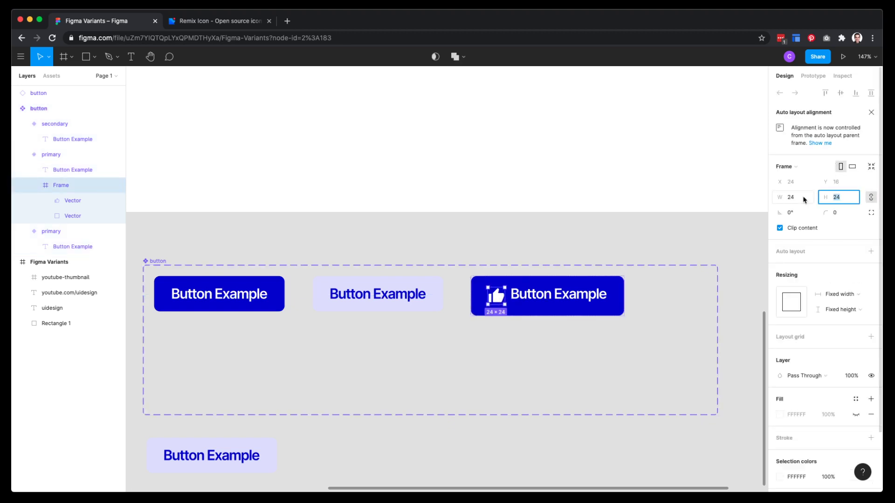
type("16")
key("Return")
left_click(483, 194)
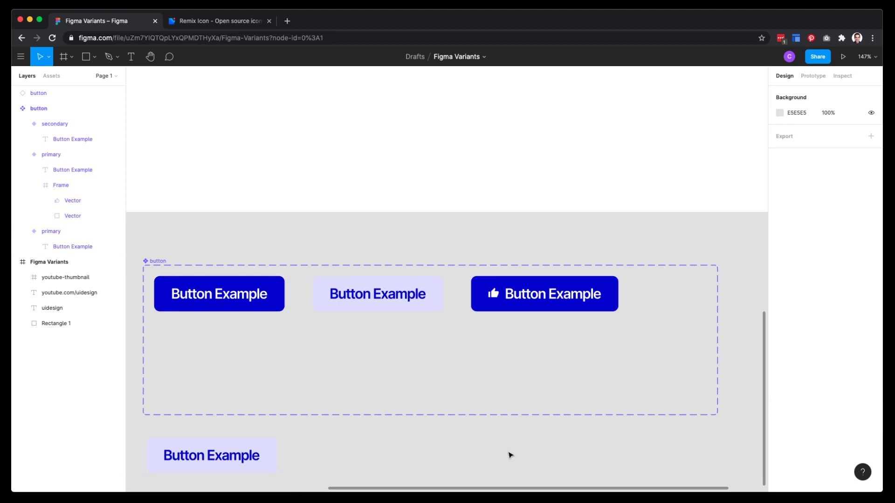
Duplicate the secondary variant as a fourth button in the set, beside the primary icon button.
scroll(511, 456, "down", 3)
left_click(350, 255)
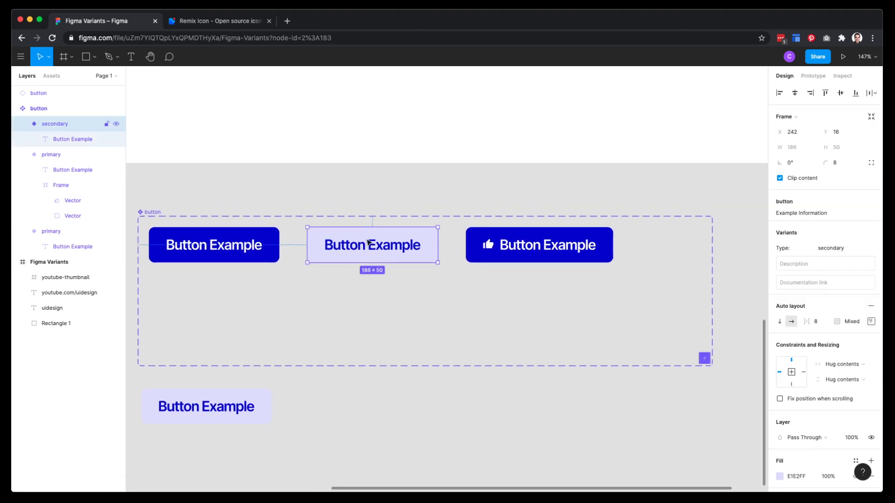
key("ctrl+d")
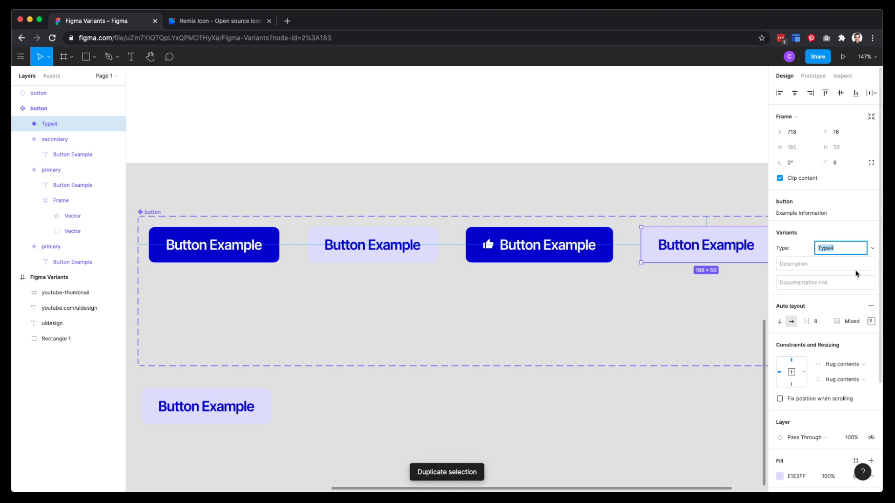
Set the duplicated fourth variant's Type to secondary.
type("seoc")
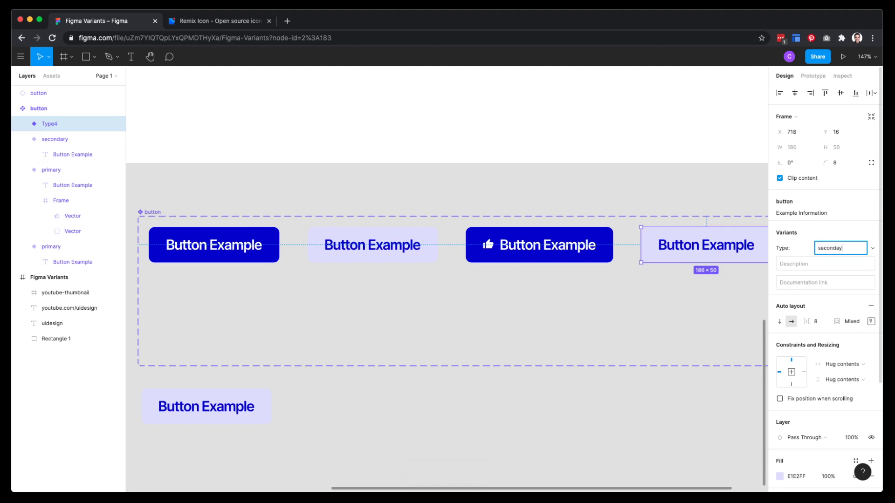
key("Return")
left_click(845, 248)
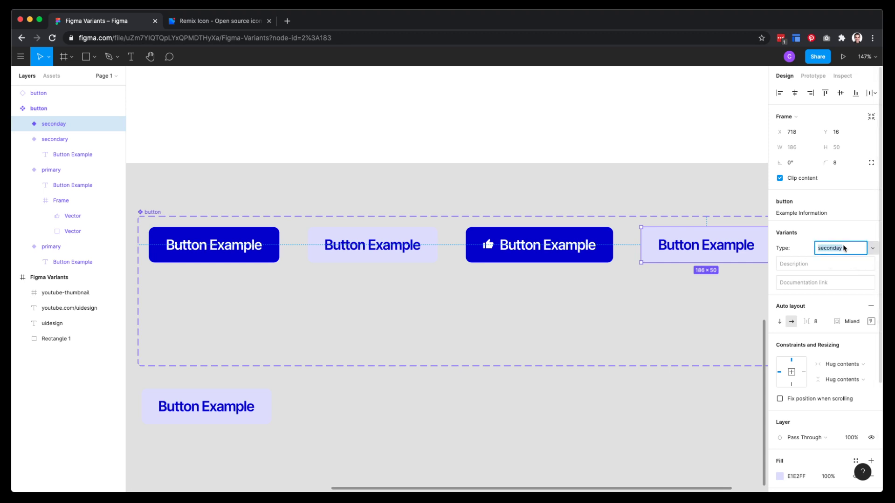
left_click(845, 249)
key("Return")
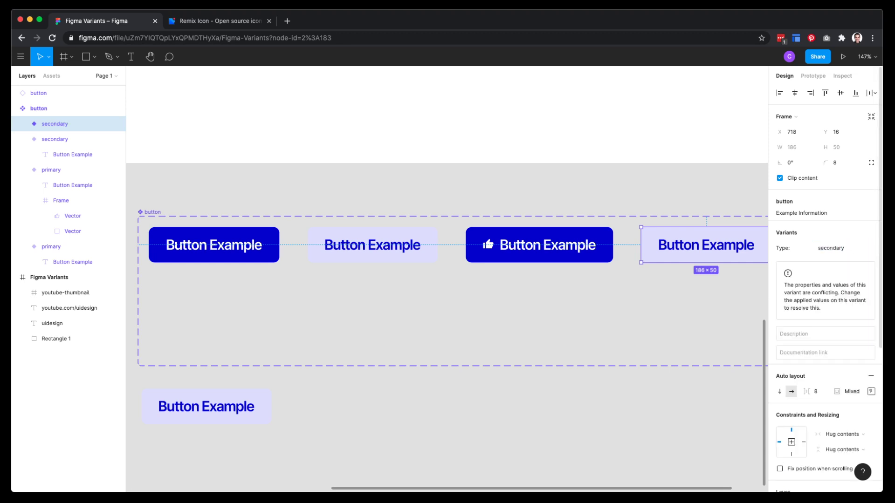
Copy the thumbs-up icon frame from the primary icon button into the new secondary button and place it before the text.
left_click(578, 423)
left_click_drag(577, 423, 445, 382)
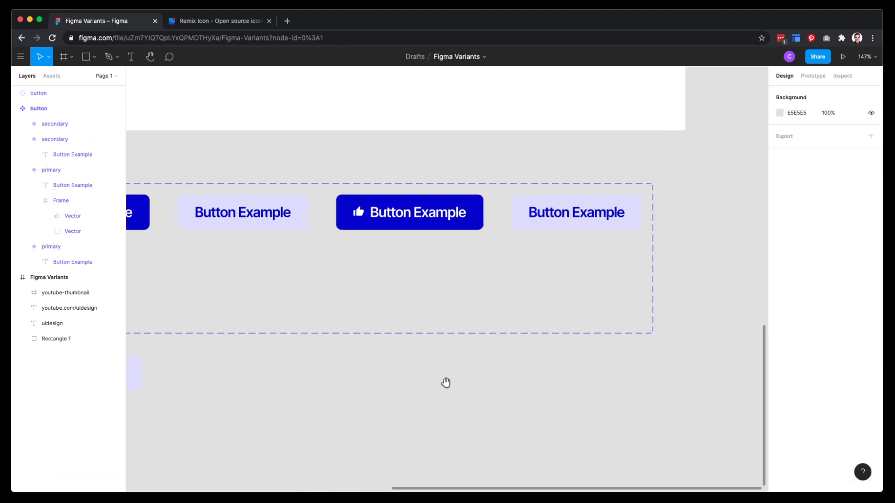
double_click(376, 219)
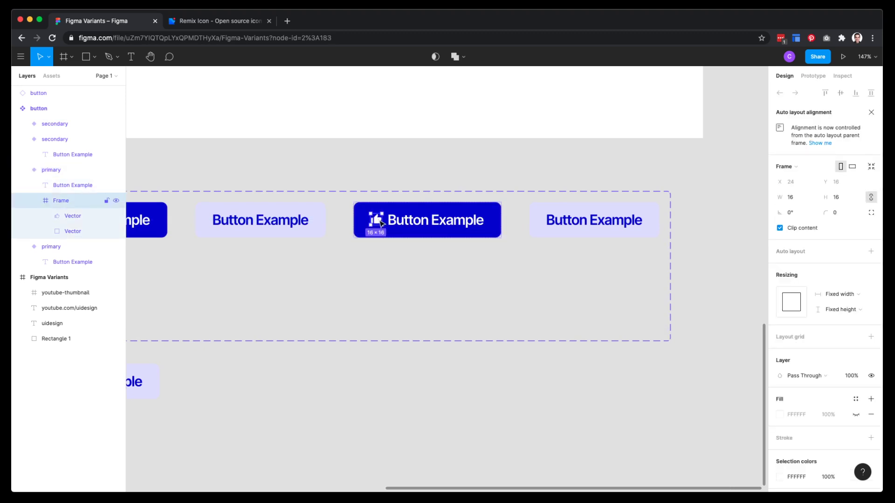
left_click(565, 232)
key("ctrl+v")
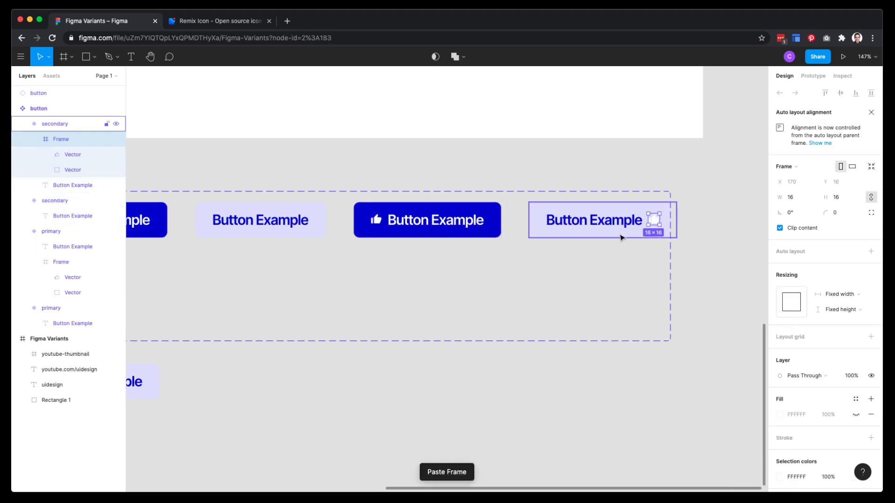
left_click(36, 139)
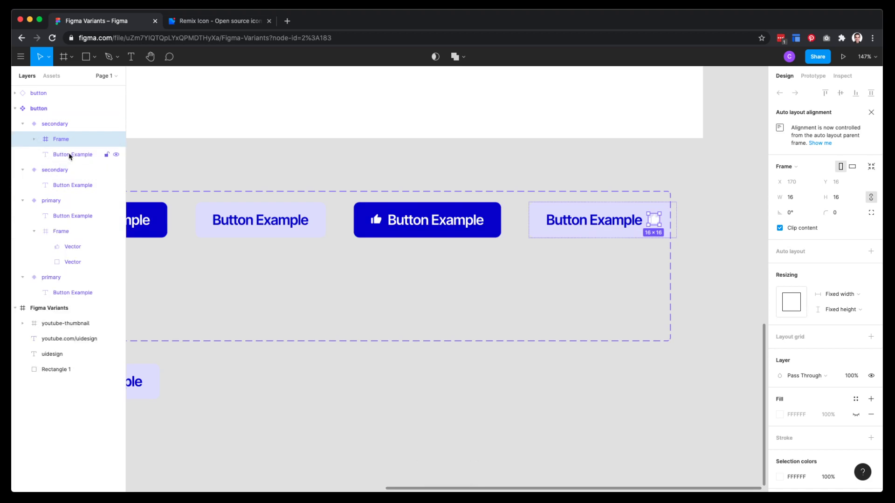
left_click_drag(59, 147, 59, 160)
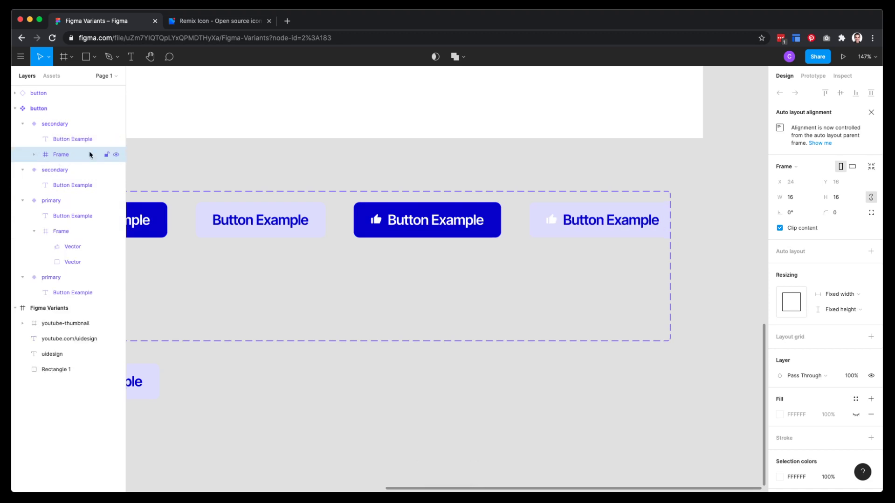
Fill the thumbs-up icon in the secondary button with the dark blue sampled from the primary icon button.
double_click(552, 221)
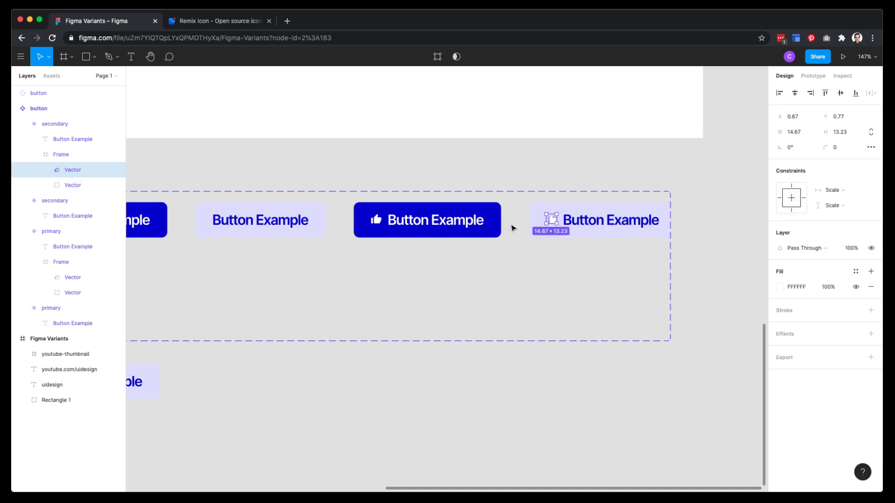
key("i")
left_click(490, 224)
left_click(608, 152)
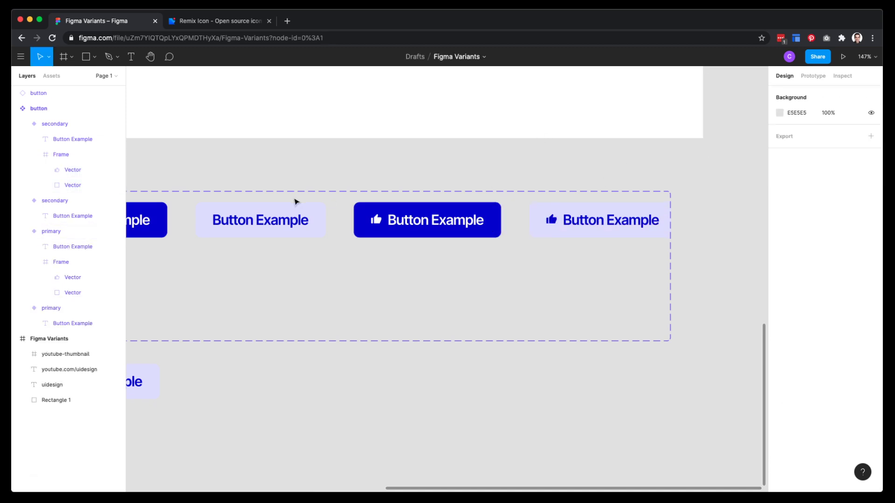
Widen the button variant set to about 985 so it fully encloses the secondary icon button.
left_click_drag(277, 173, 335, 172)
scroll(241, 181, "left", 5)
left_click(210, 188)
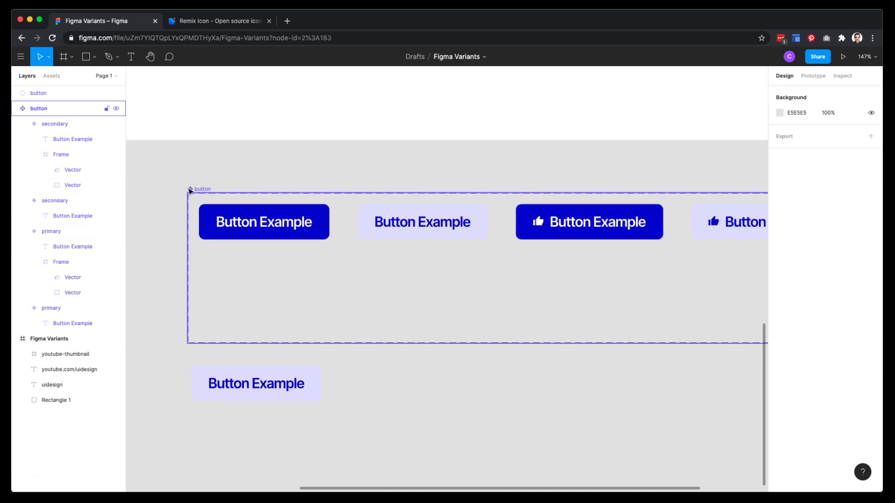
scroll(575, 325, "down", 5)
scroll(575, 325, "right", 5)
scroll(574, 325, "down", 1)
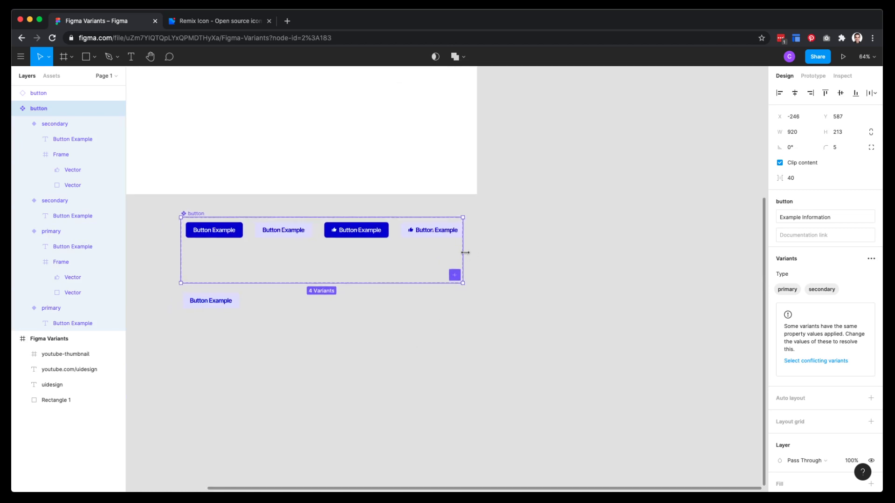
left_click_drag(465, 252, 482, 252)
scroll(376, 352, "left", 5)
scroll(452, 331, "right", 1)
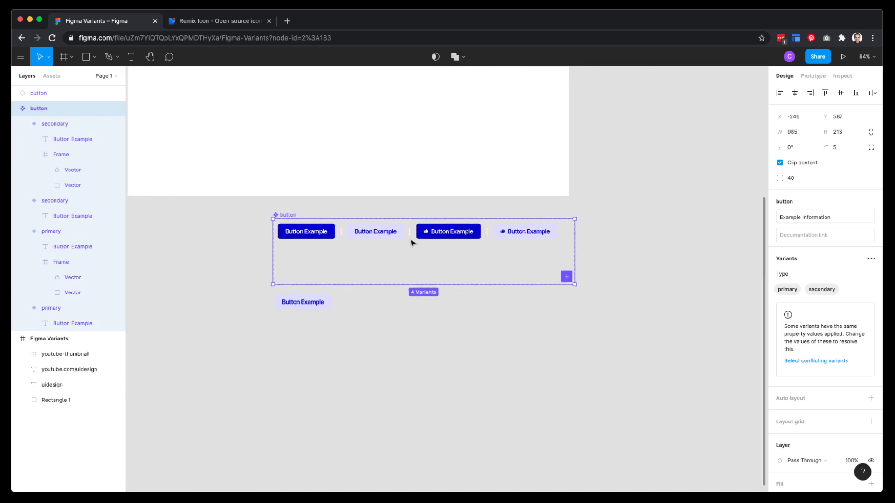
scroll(411, 242, "up", 5)
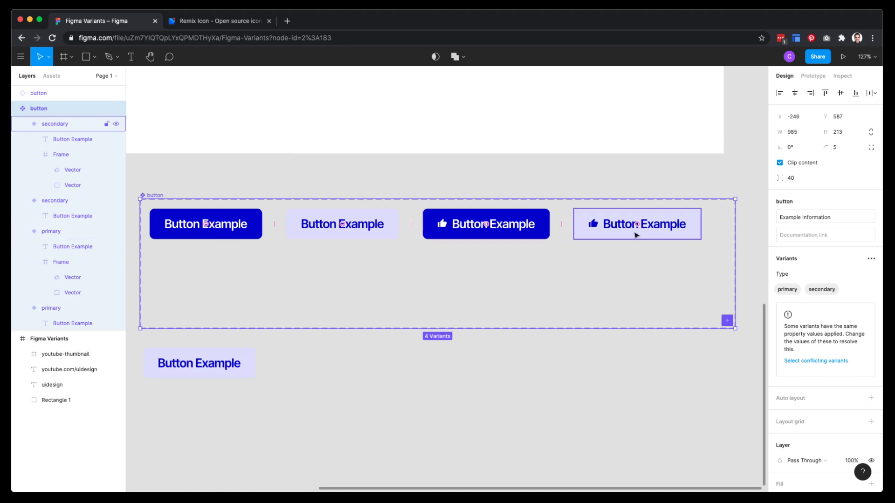
left_click(432, 405)
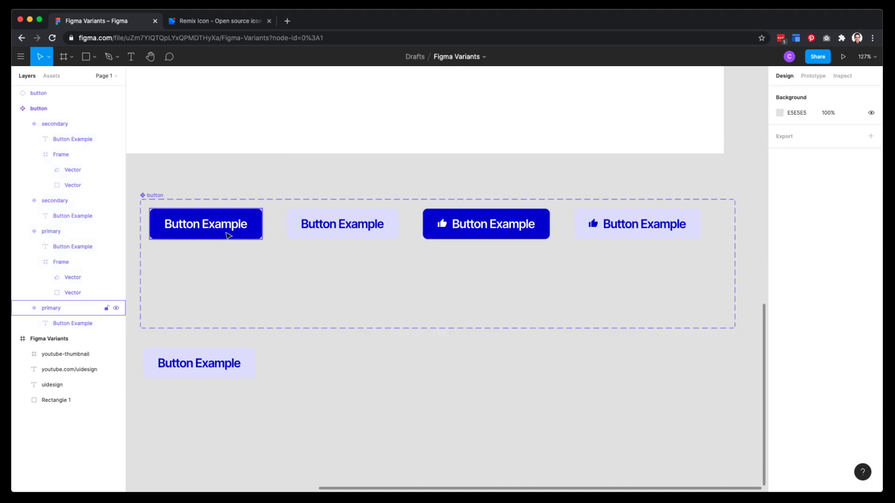
Add a variant property named Icon to the button set and rename its default value to False.
left_click(154, 197)
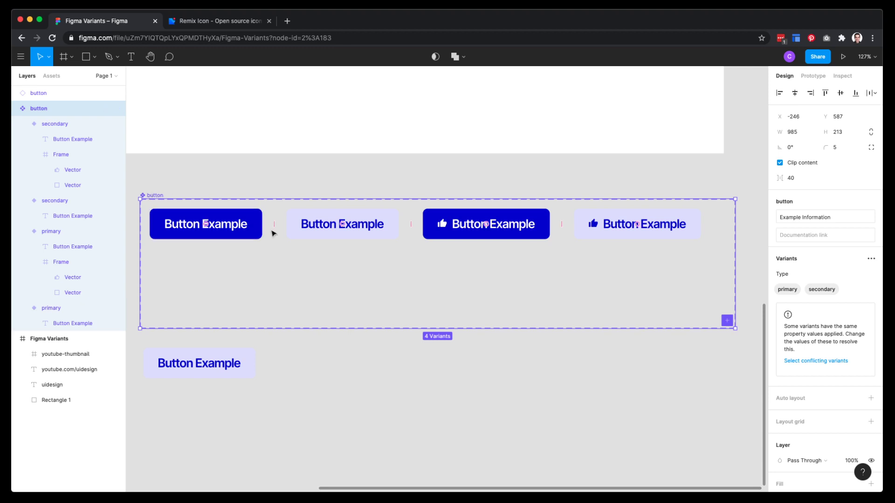
left_click(872, 259)
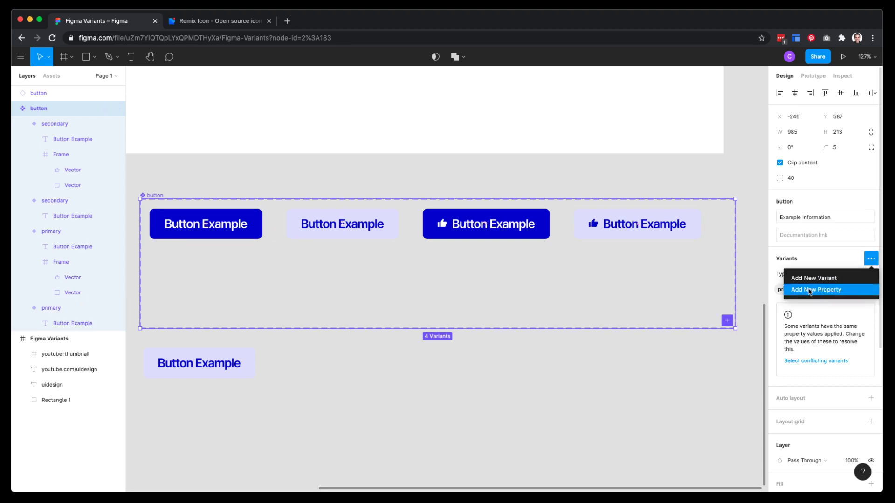
left_click(818, 290)
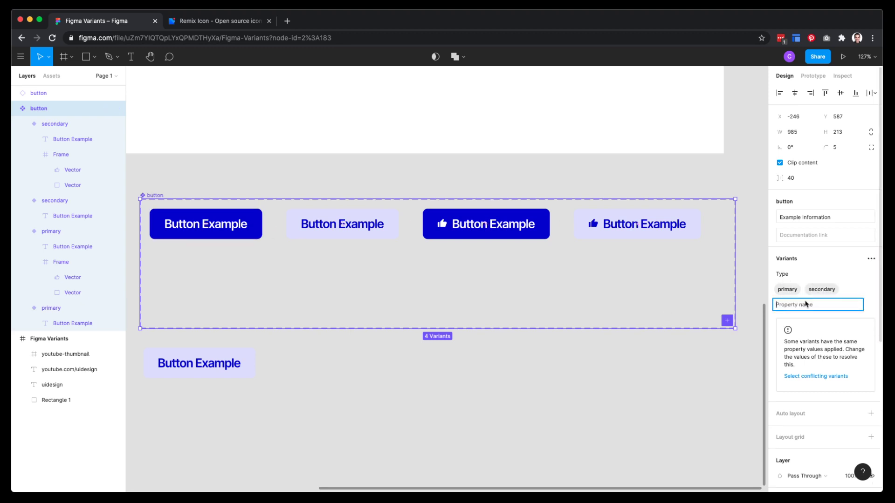
type("Icon")
key("Return")
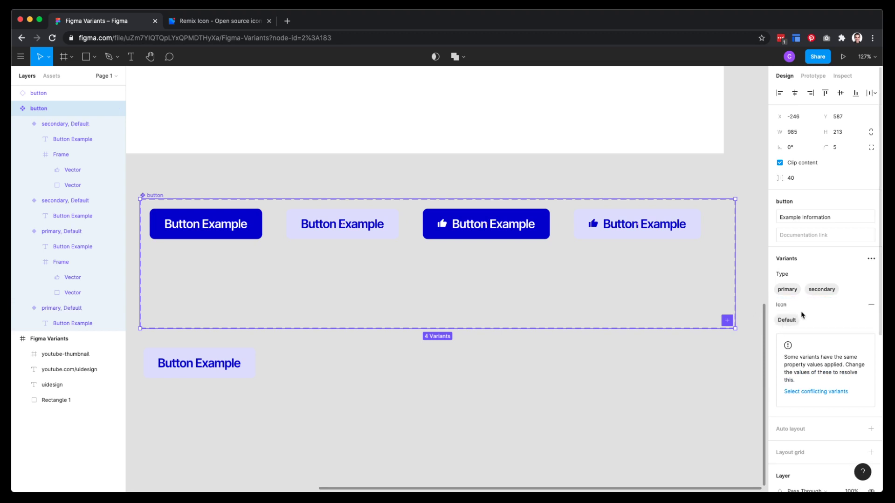
double_click(787, 322)
type("False")
key("Return")
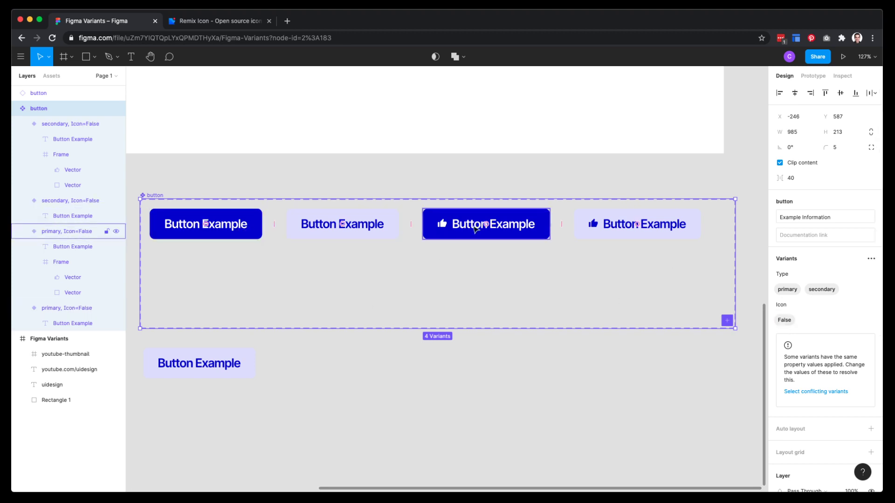
Give the primary button with the thumbs-up icon a new Icon property value, written in lowercase as true.
left_click(432, 232)
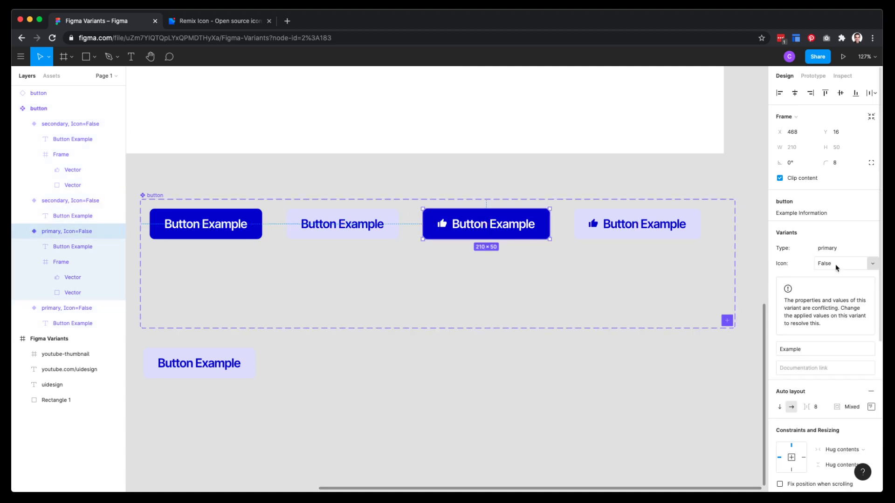
left_click(869, 265)
left_click(844, 283)
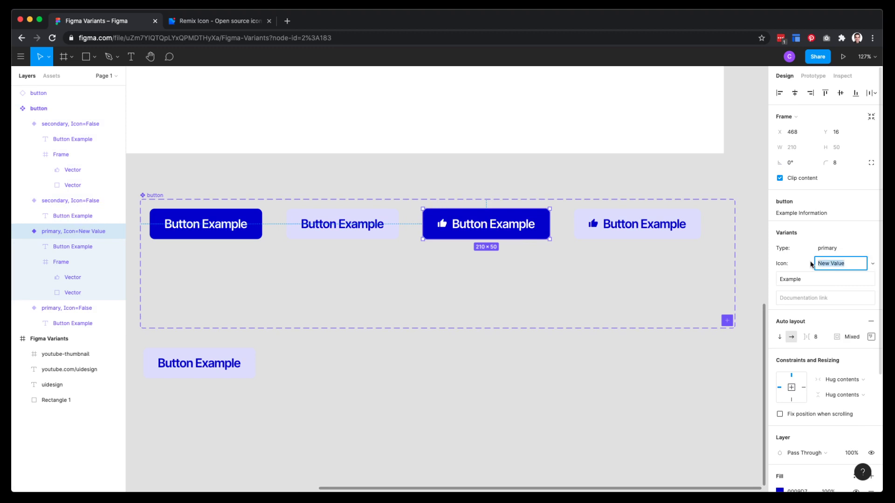
type("Tr")
key("Return")
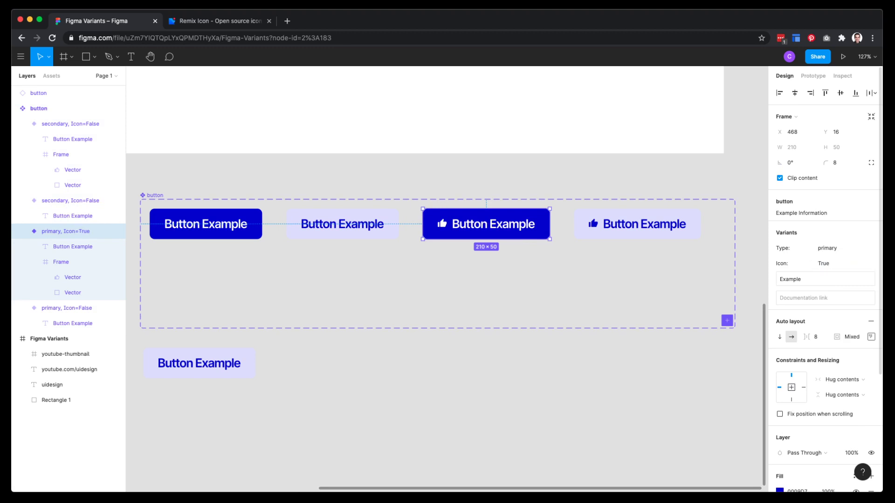
left_click(836, 264)
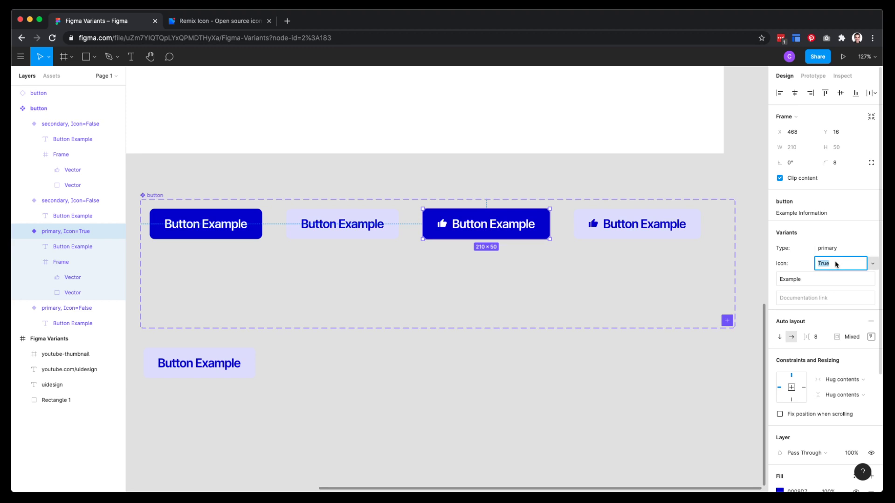
type("true")
key("Return")
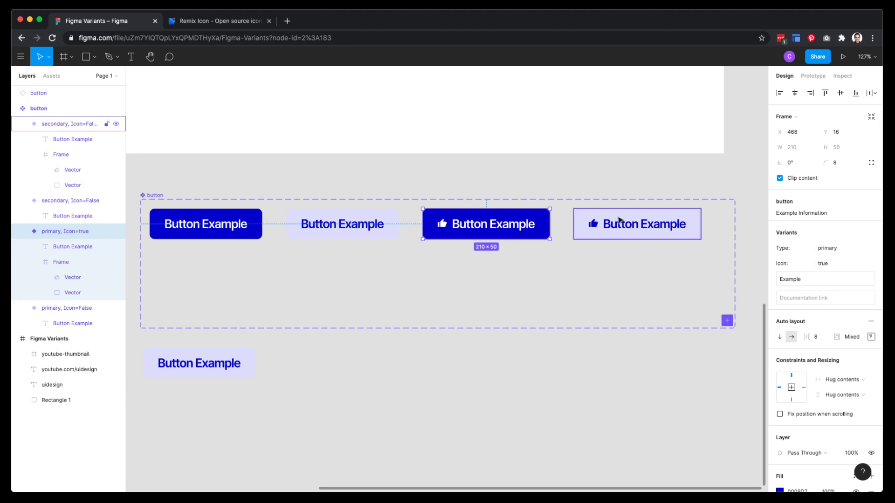
Set the Icon property of the secondary button with the thumbs-up icon to true.
left_click(609, 229)
left_click(839, 264)
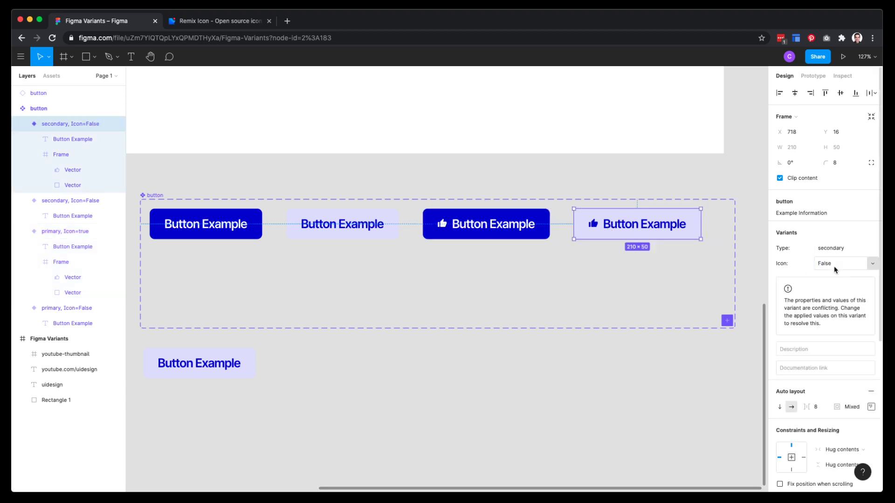
type("true")
key("Return")
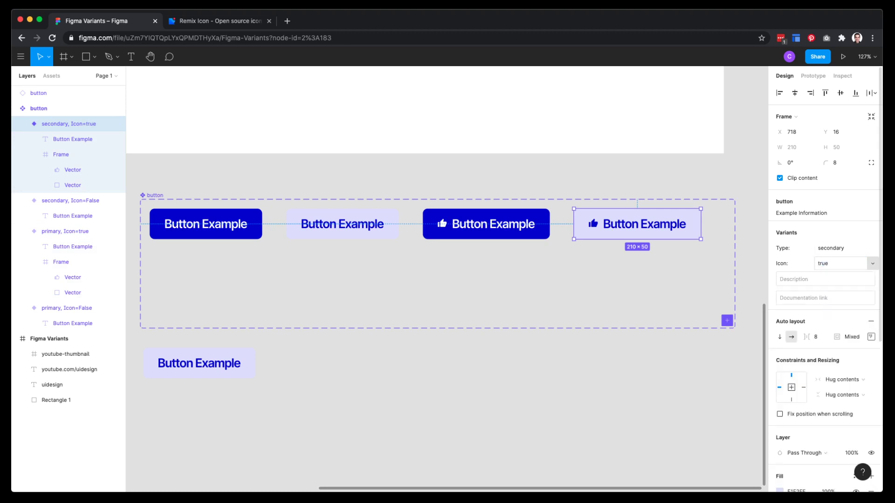
Check the variants' Icon values and change the plain primary button's value to lowercase false.
left_click(456, 227)
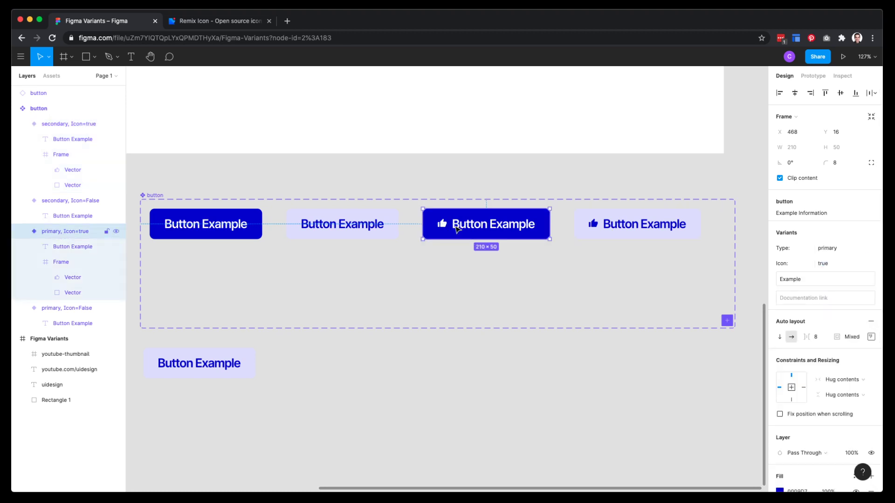
left_click(621, 221)
left_click(352, 218)
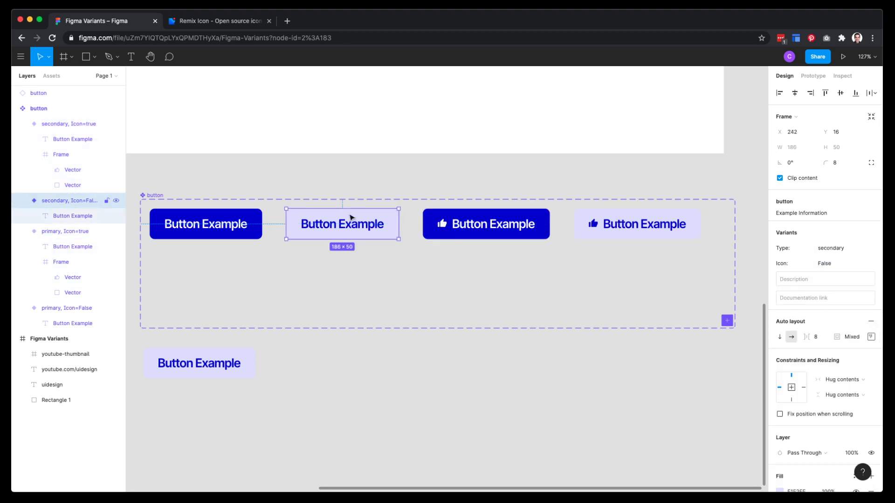
left_click(205, 225)
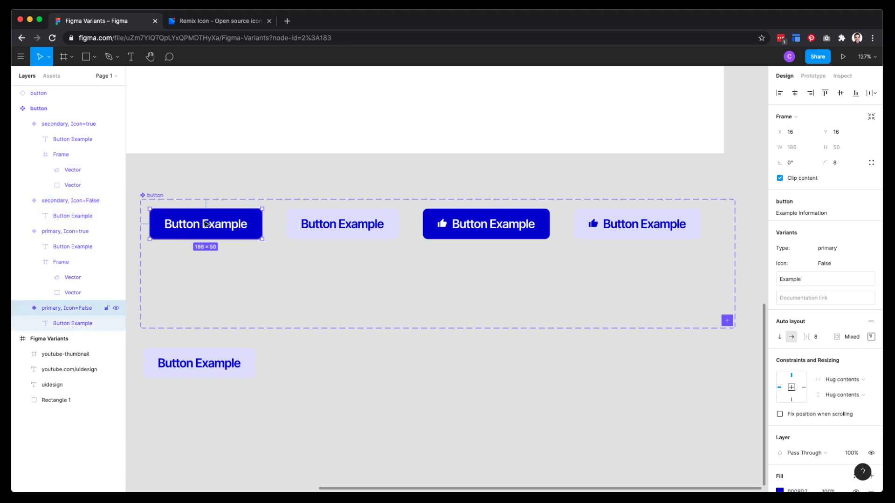
left_click(826, 265)
type("false")
key("Return")
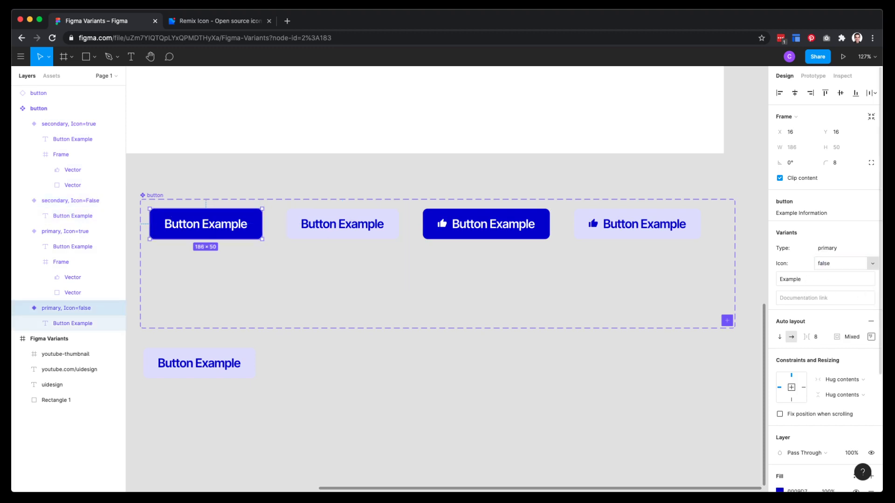
Set the plain secondary button's Icon value to lowercase false and recheck the other variants' values.
left_click(340, 225)
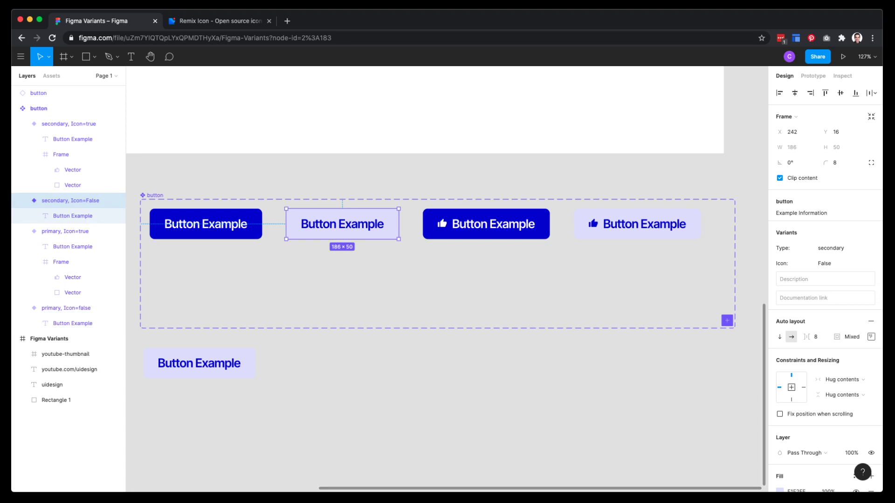
left_click(827, 265)
type("fals")
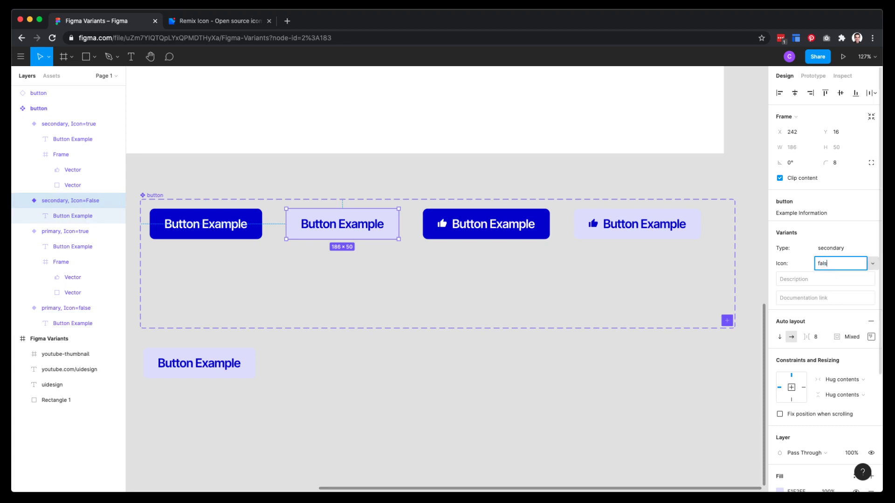
type("e")
key("Return")
left_click(510, 228)
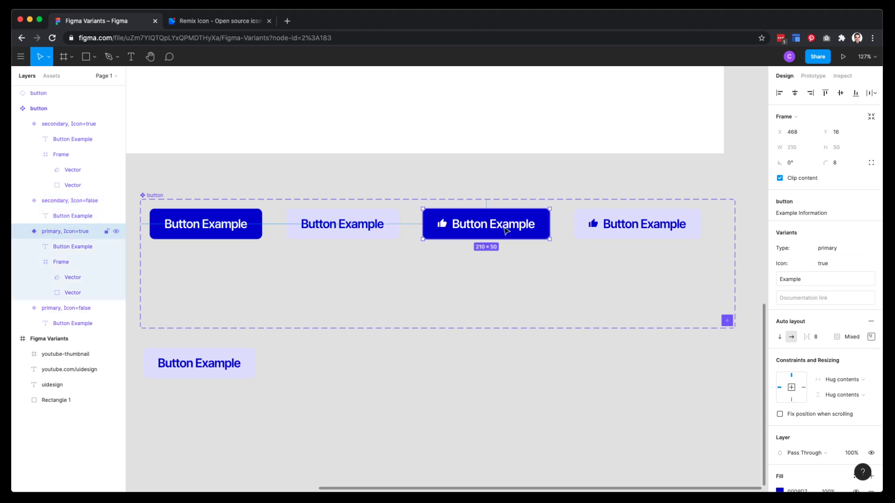
left_click(643, 225)
left_click(212, 222)
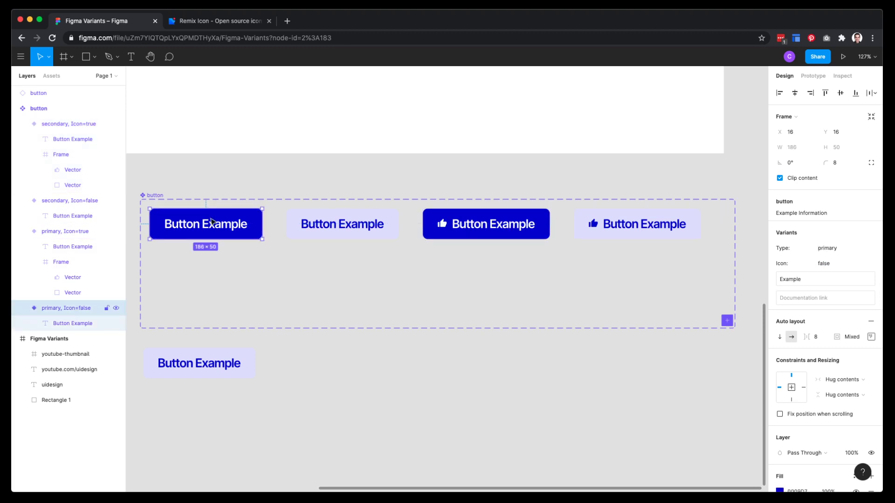
Check the Type and Icon values of the other three button variants one after another.
left_click(454, 223)
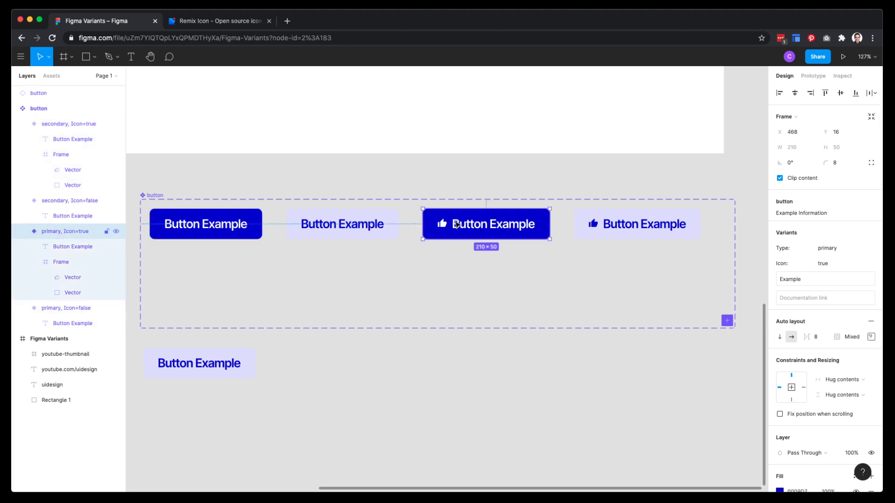
left_click(352, 224)
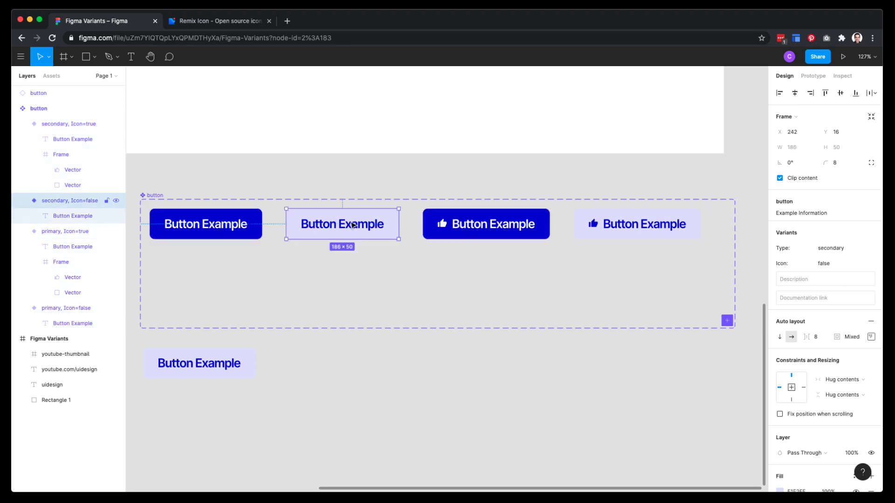
left_click(606, 234)
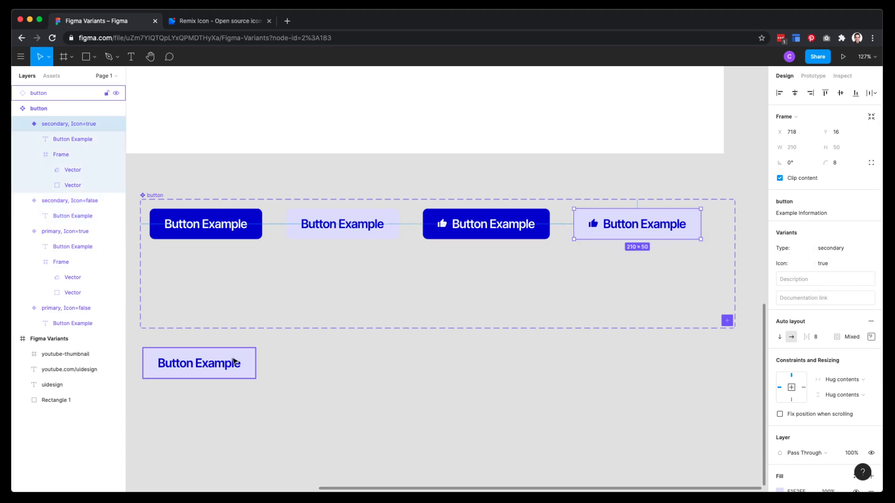
Move the button instance to about X 142, Y 830 beneath the component set and switch it to primary with Icon on.
left_click(220, 365)
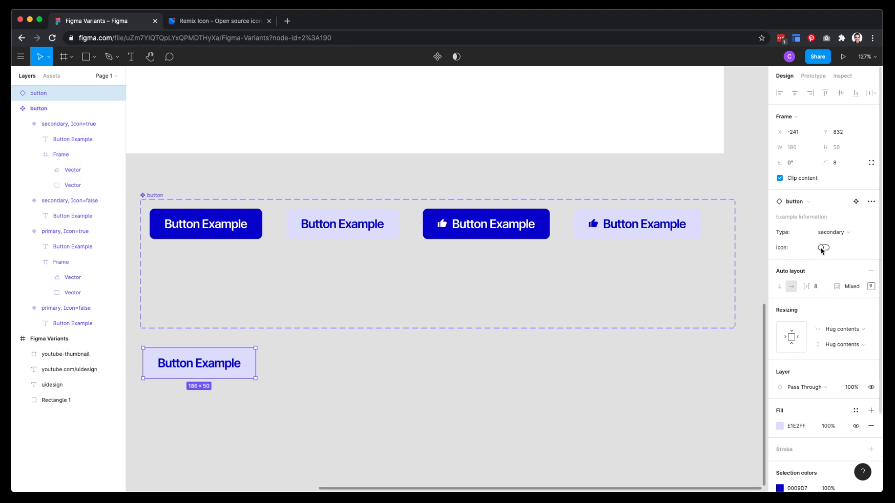
left_click_drag(196, 363, 428, 362)
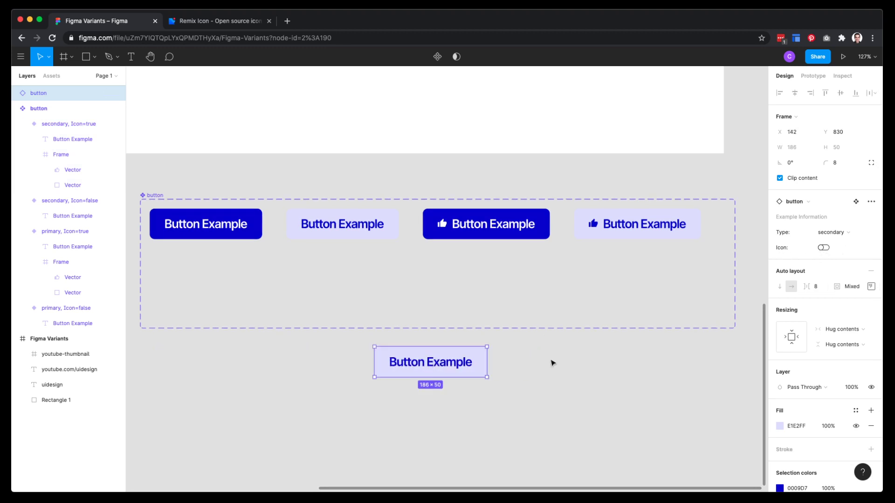
left_click(831, 234)
left_click(833, 221)
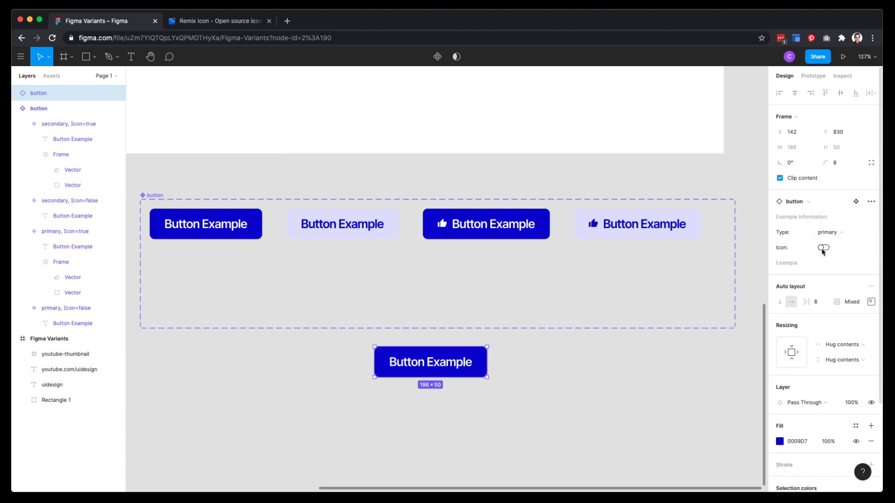
left_click(823, 249)
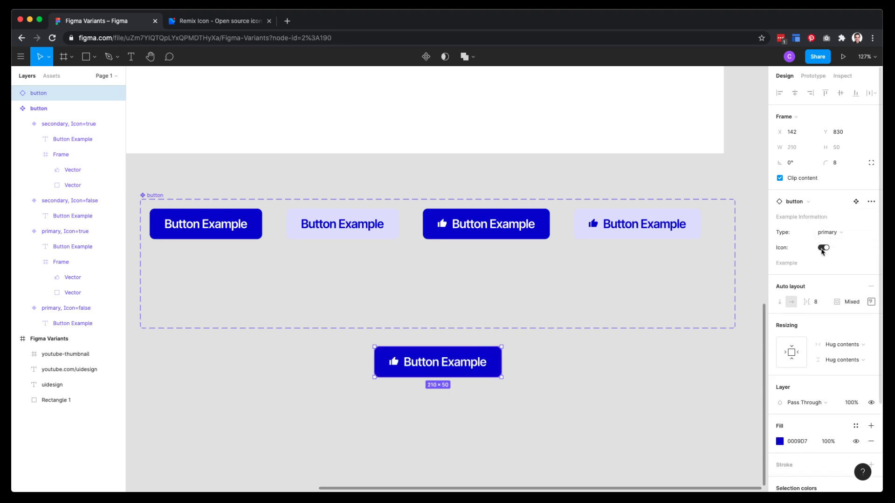
scroll(423, 402, "up", 1)
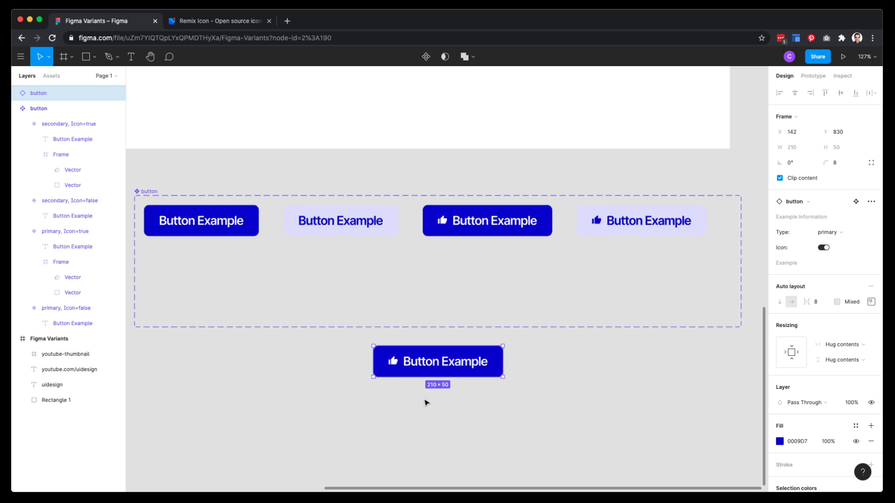
Switch the button instance's Type to secondary and test its Icon property off and on repeatedly, finishing with it on.
left_click(829, 232)
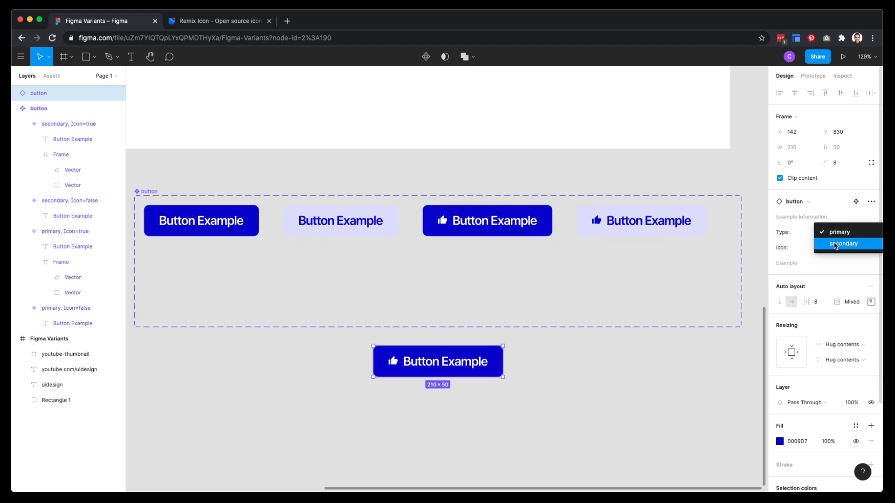
left_click(839, 244)
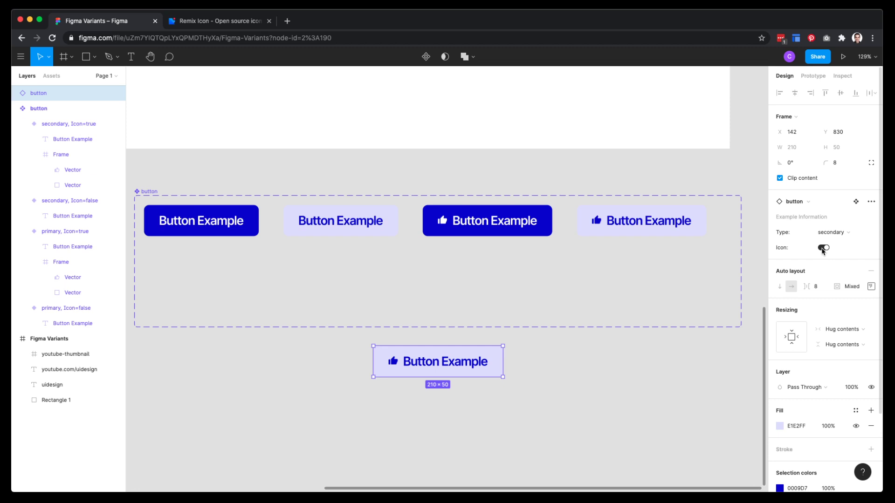
left_click(823, 250)
left_click(823, 249)
left_click(823, 249)
left_click(822, 249)
left_click(822, 250)
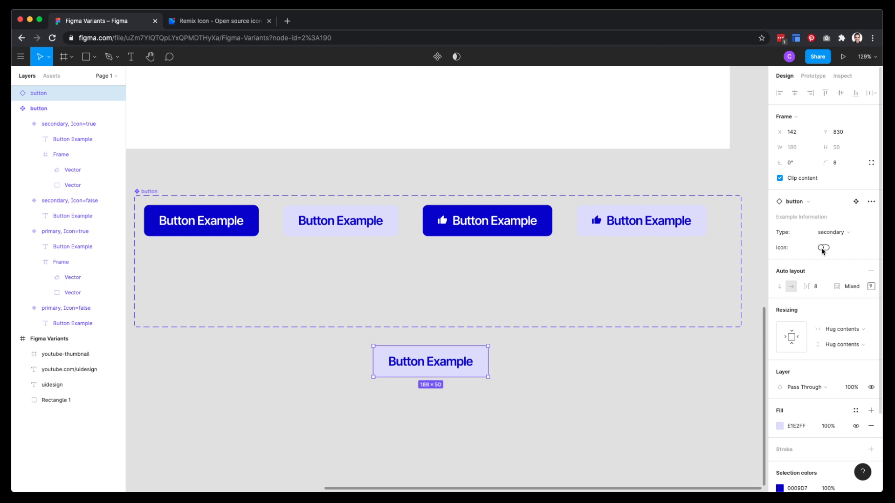
left_click(823, 249)
left_click(823, 248)
left_click(823, 248)
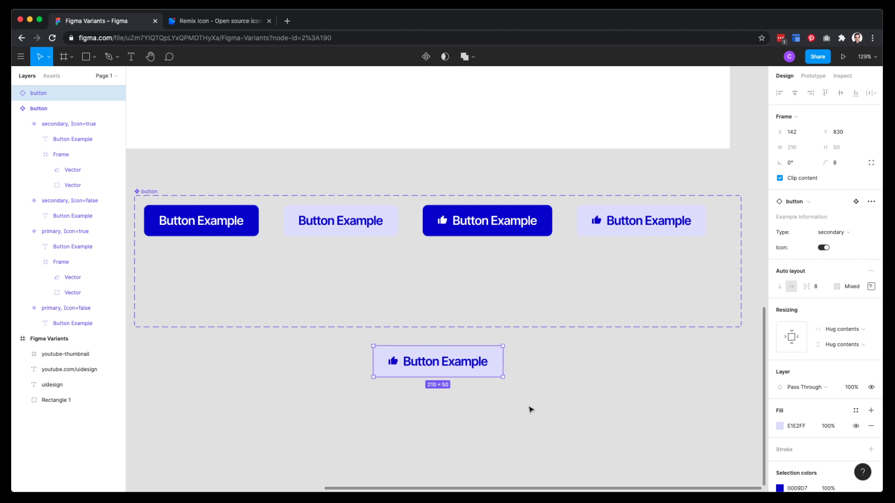
Change the Type value of the primary variant with the thumbs-up icon to "primary something else".
left_click(561, 368)
left_click(478, 223)
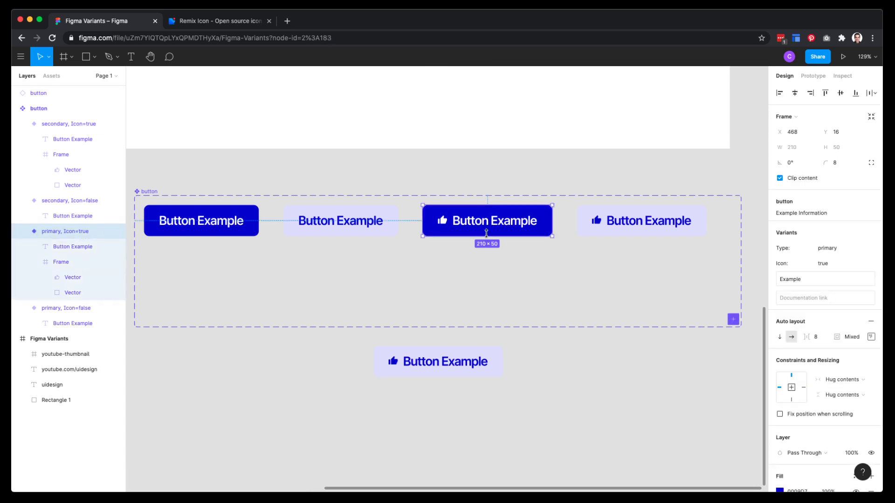
left_click(838, 250)
left_click(842, 251)
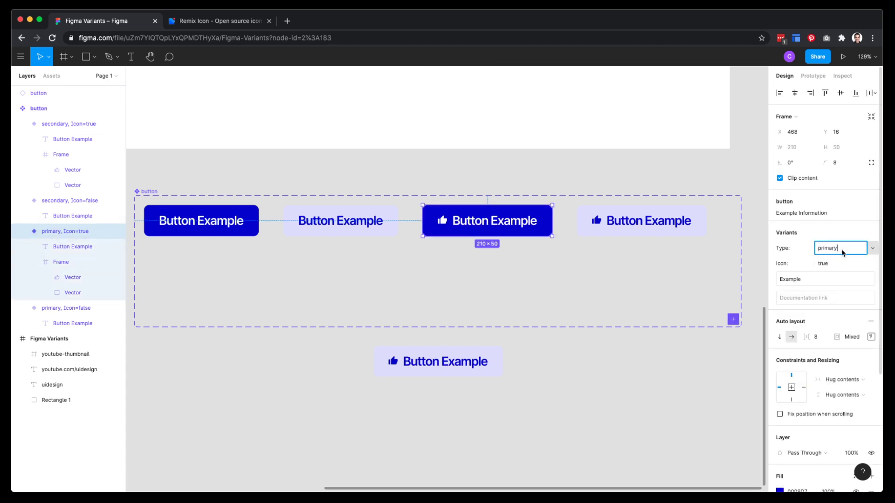
type("something else")
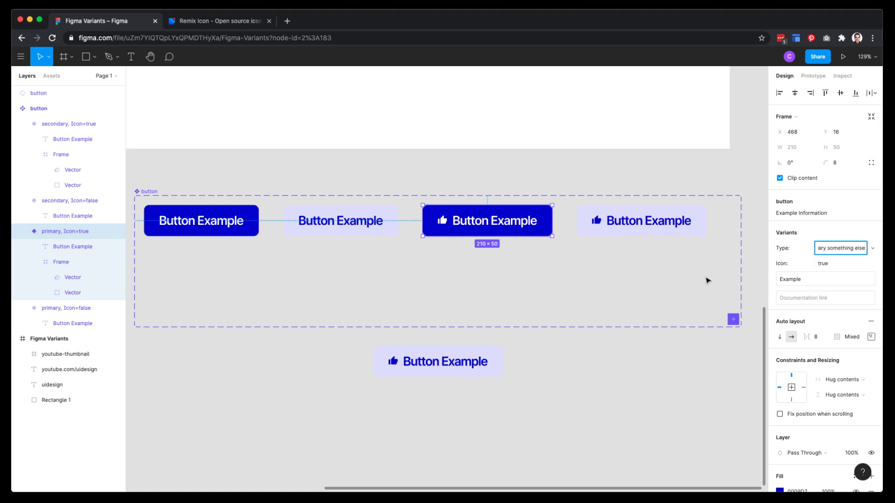
left_click(571, 363)
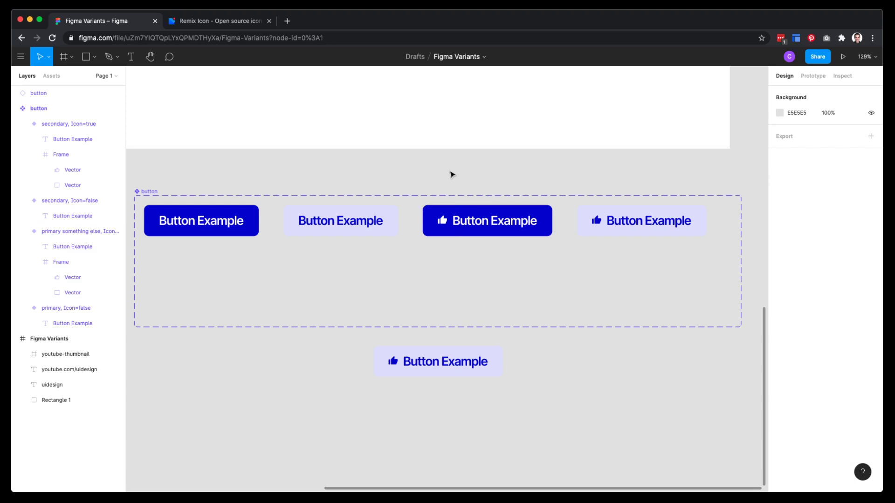
Examine the Type options offered for the button instance below the component set.
left_click(461, 358)
left_click(830, 232)
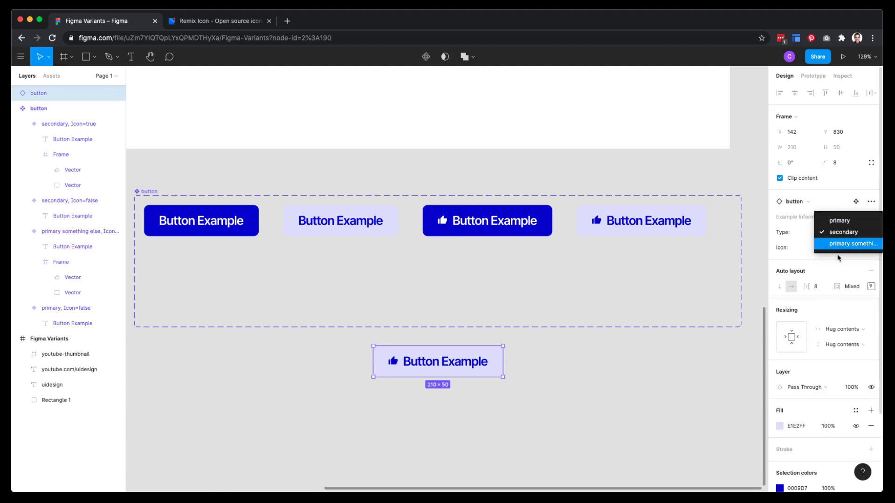
left_click(597, 389)
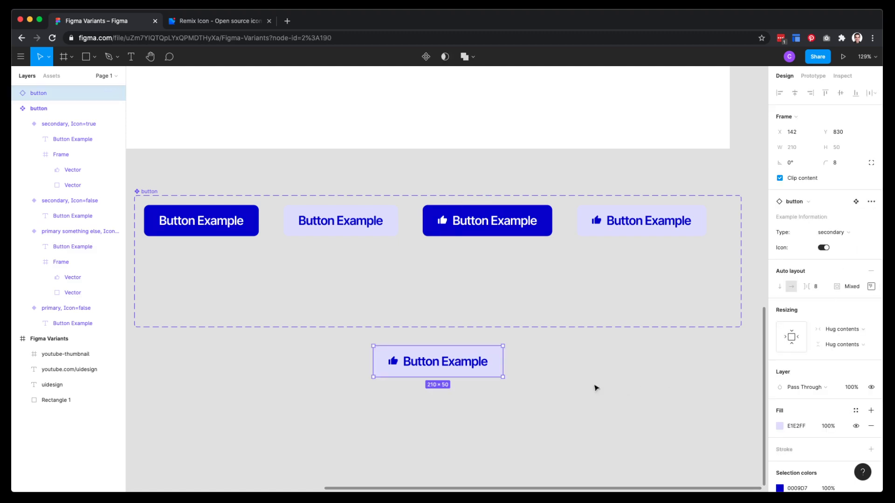
Switch the button instance's Type to primary and test its Icon property on and off repeatedly, finishing with it off.
left_click(824, 248)
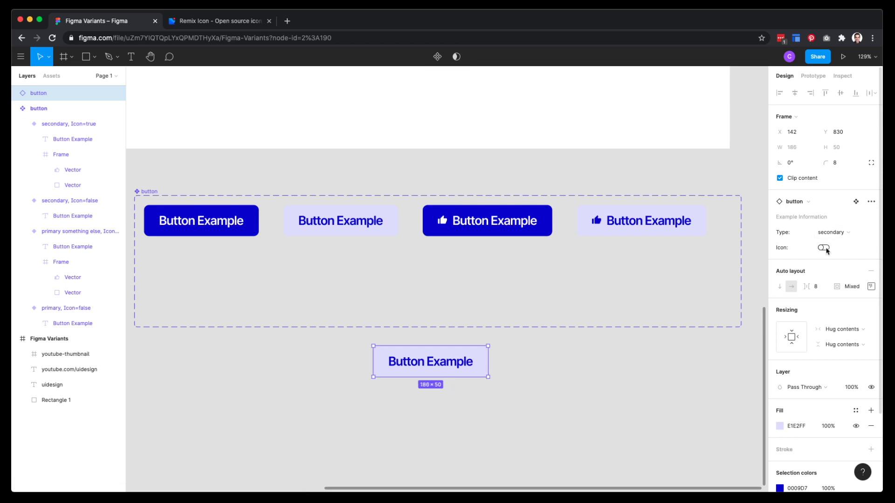
left_click(824, 248)
left_click(841, 235)
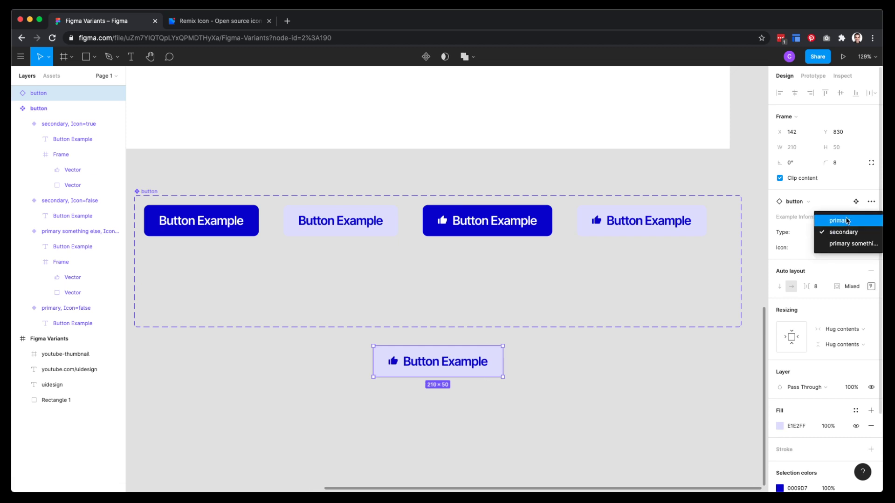
left_click(839, 220)
left_click(823, 248)
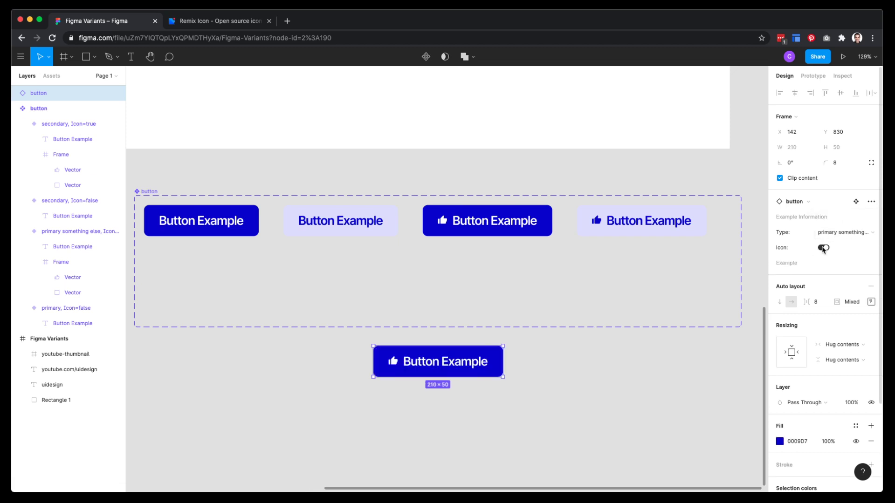
left_click(823, 248)
left_click(823, 248)
left_click(824, 248)
left_click(823, 248)
left_click(823, 248)
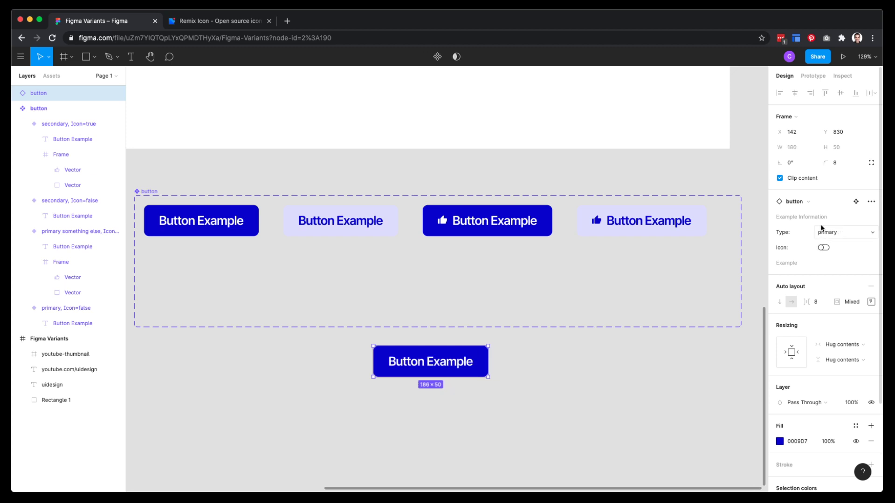
Remove "something else" from the Type value of the primary variant with the thumbs-up icon, leaving just primary.
left_click(460, 226)
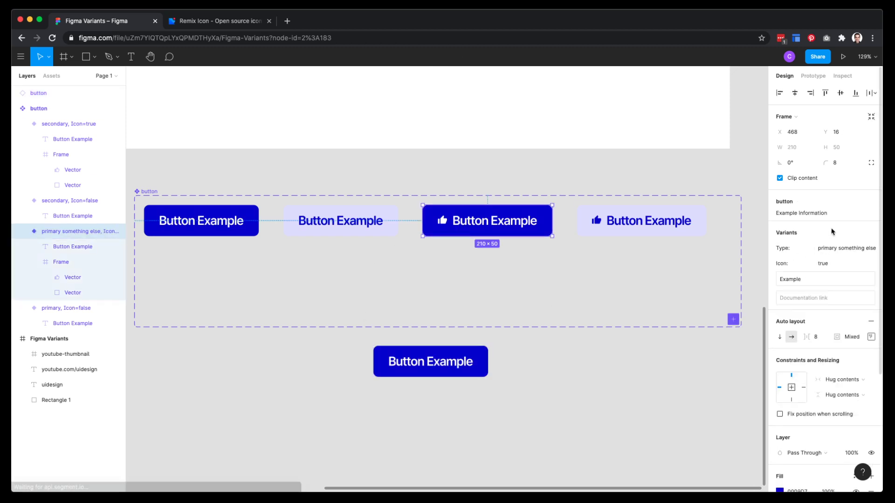
left_click(839, 250)
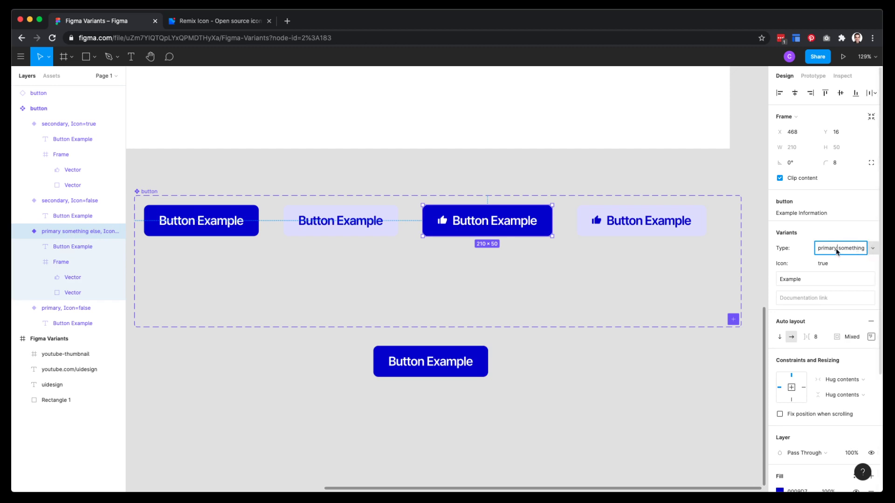
key("shift+End")
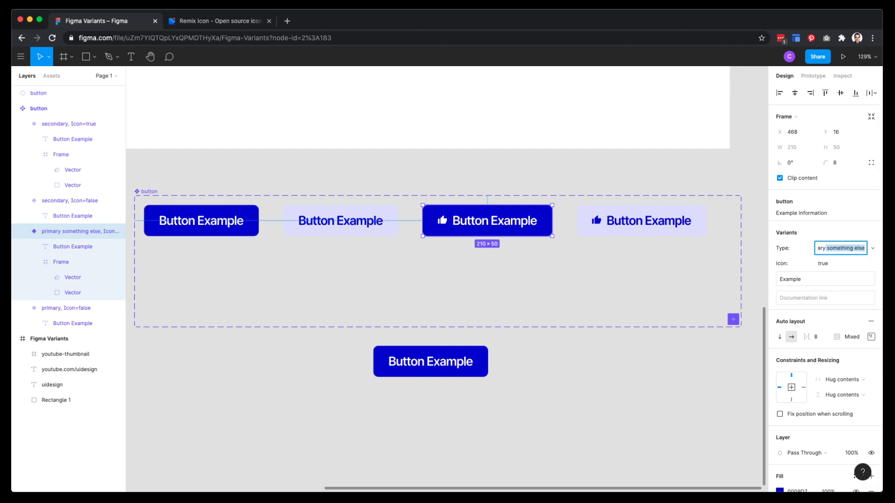
key("BackSpace")
key("Return")
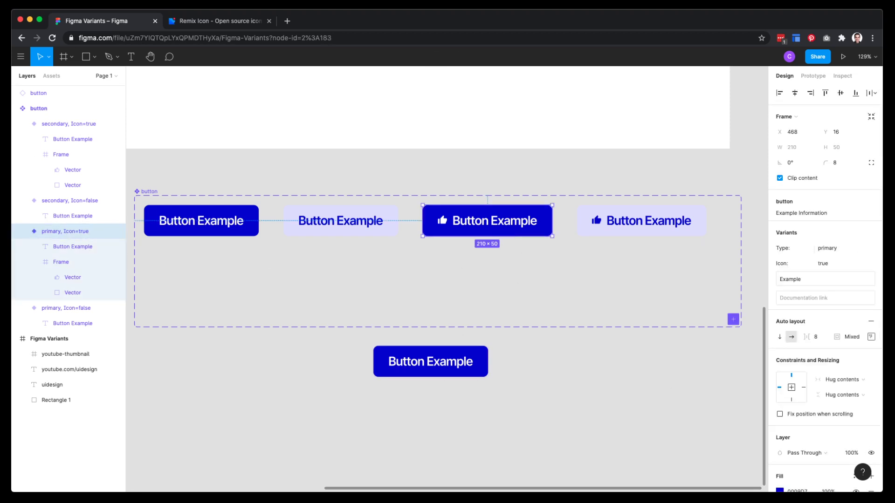
Open the layer name of the secondary variant with the icon and examine how its Type and Icon values are written.
double_click(57, 126)
left_click(59, 125)
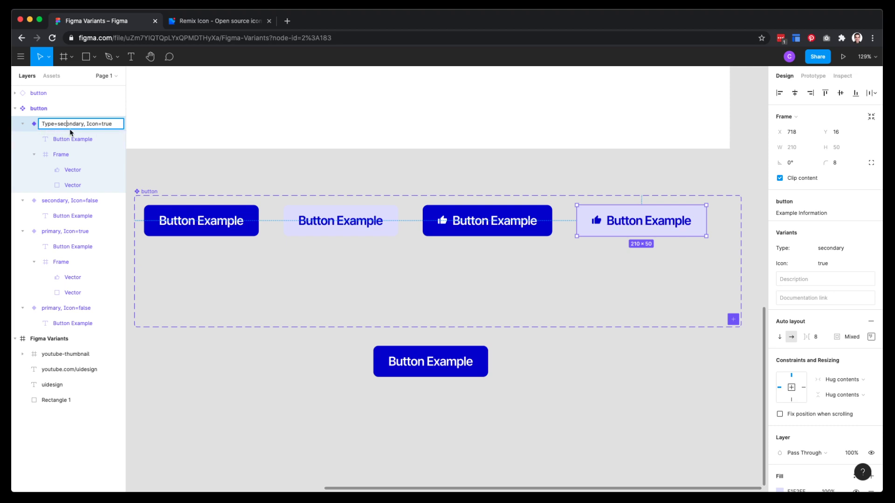
left_click_drag(75, 127, 45, 129)
left_click(56, 127)
left_click(105, 125)
left_click_drag(103, 125, 113, 126)
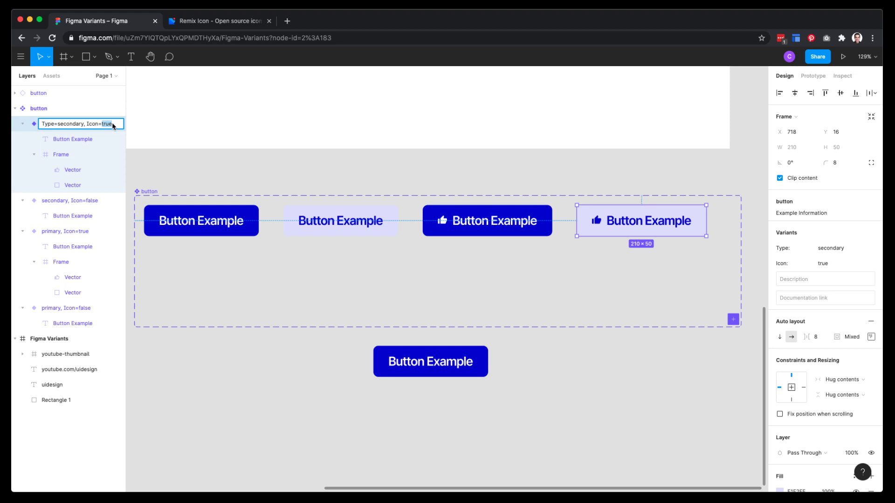
left_click(83, 125)
left_click_drag(84, 125, 62, 127)
left_click(114, 124)
left_click(276, 131)
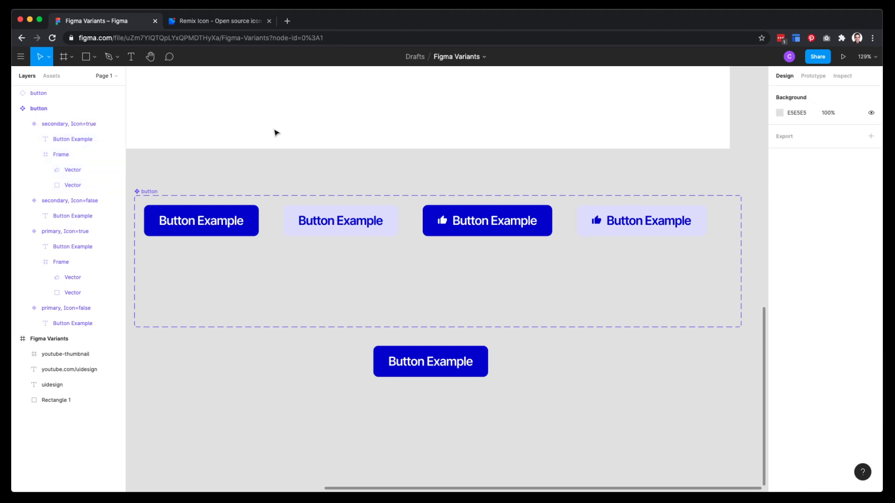
Narrow the button component set so its edge sits closer to the last variant, and move the instance to about X 75, Y 835.
left_click(148, 191)
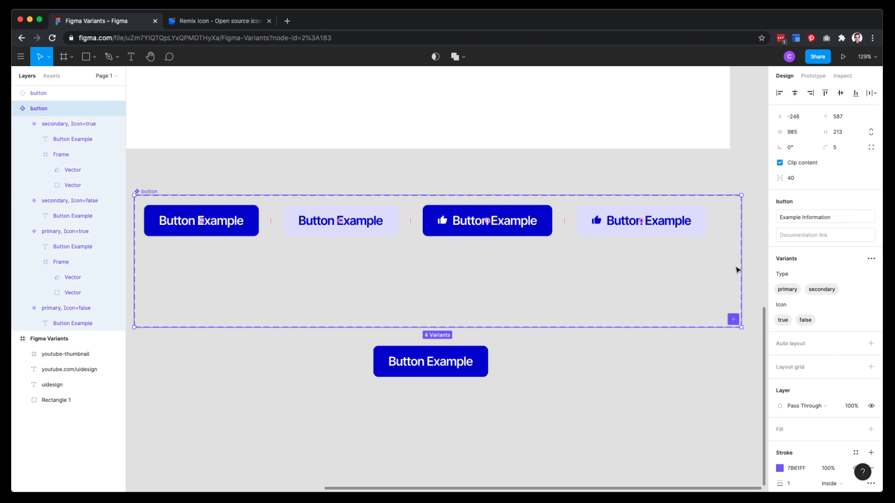
left_click_drag(741, 266, 721, 265)
left_click(456, 376)
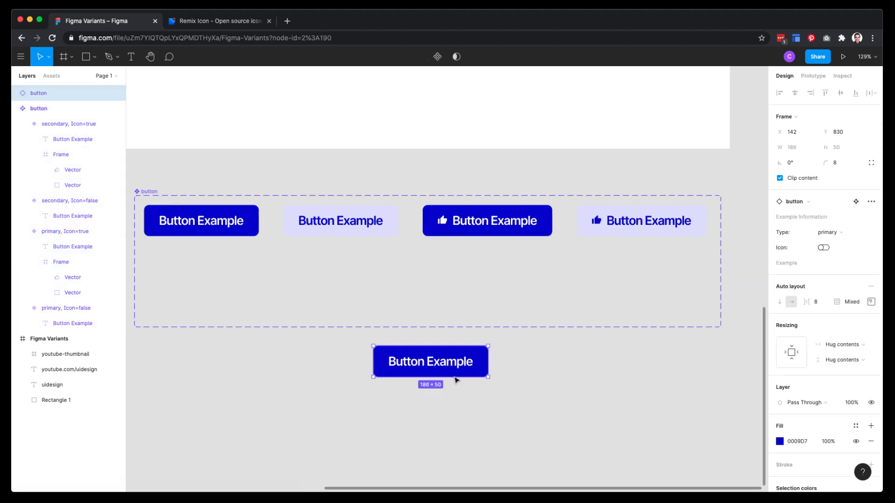
left_click_drag(436, 373, 388, 371)
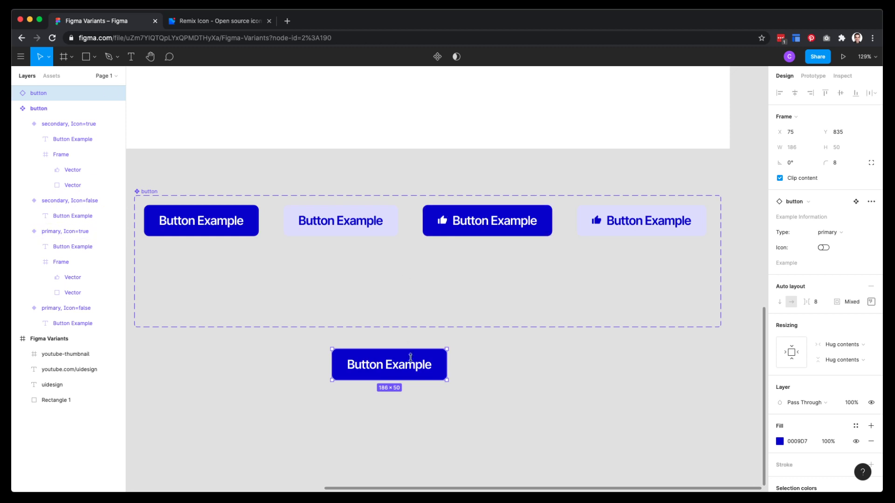
Keep the button instance's Type at primary and test its Icon property on and off, finishing with it off.
left_click(825, 232)
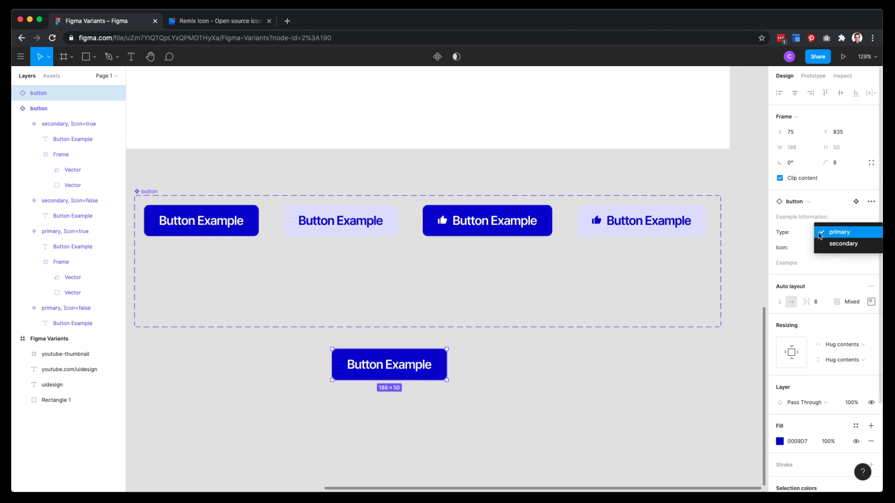
left_click(820, 233)
left_click(823, 247)
left_click(823, 248)
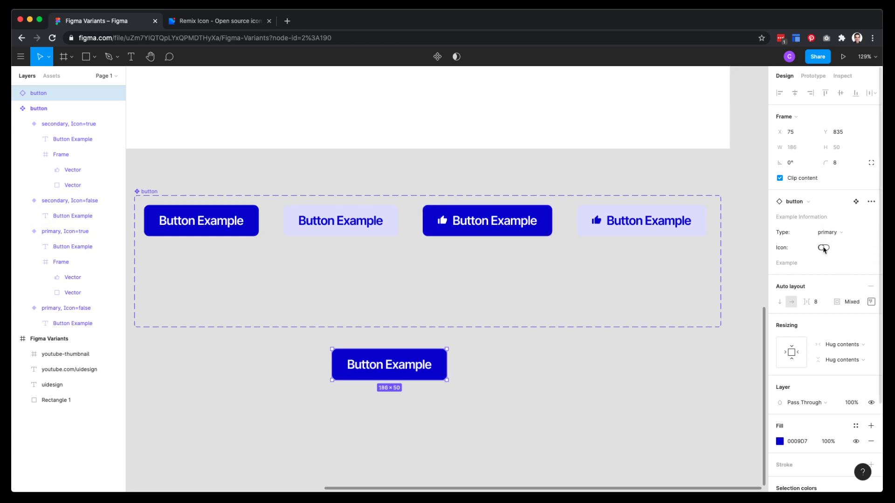
left_click(824, 248)
left_click(824, 248)
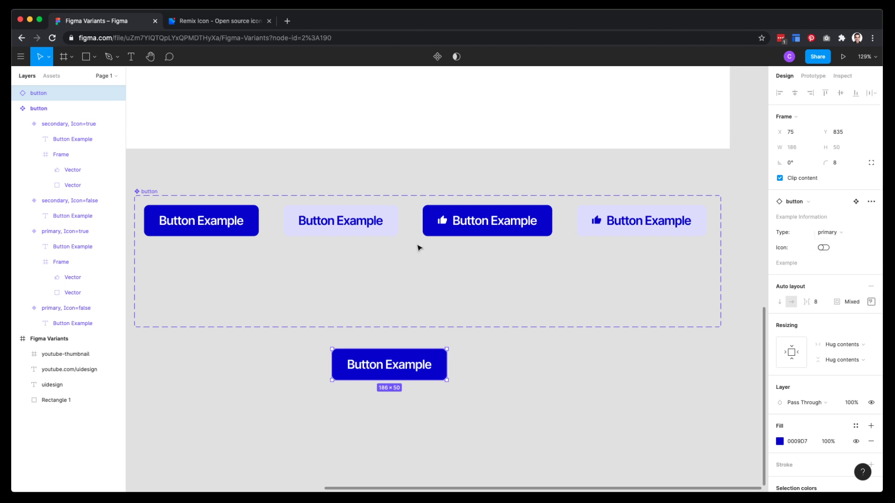
Examine the Type and Icon values of the primary variant with the thumbs-up icon and of the whole button component set.
left_click(466, 228)
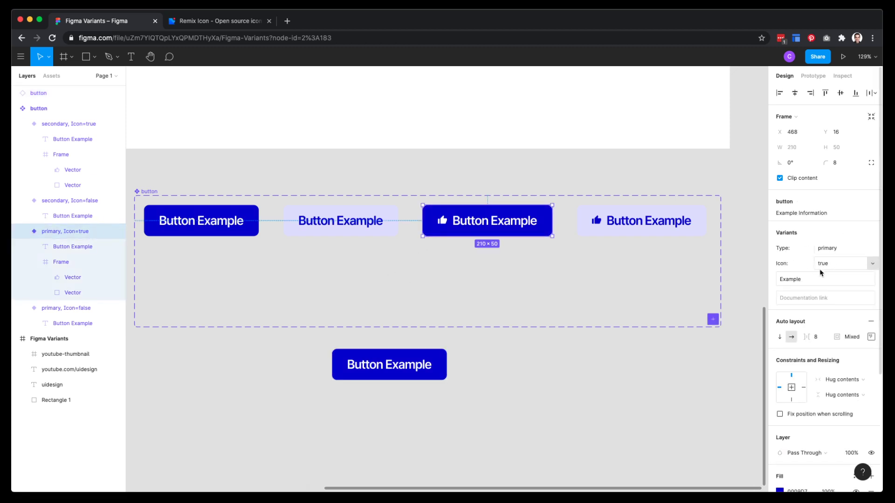
left_click(144, 190)
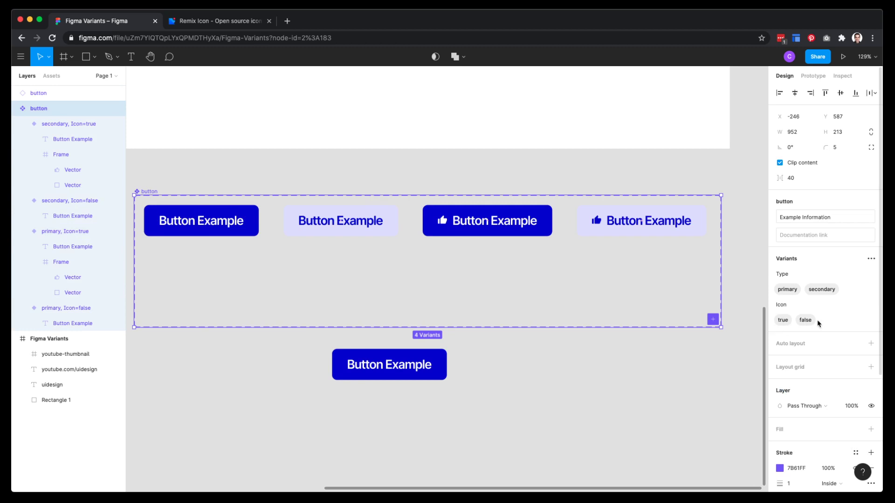
Move the button instance below the component set to about X 89, Y 826, and leave nothing selected.
left_click(467, 374)
left_click_drag(406, 381, 416, 375)
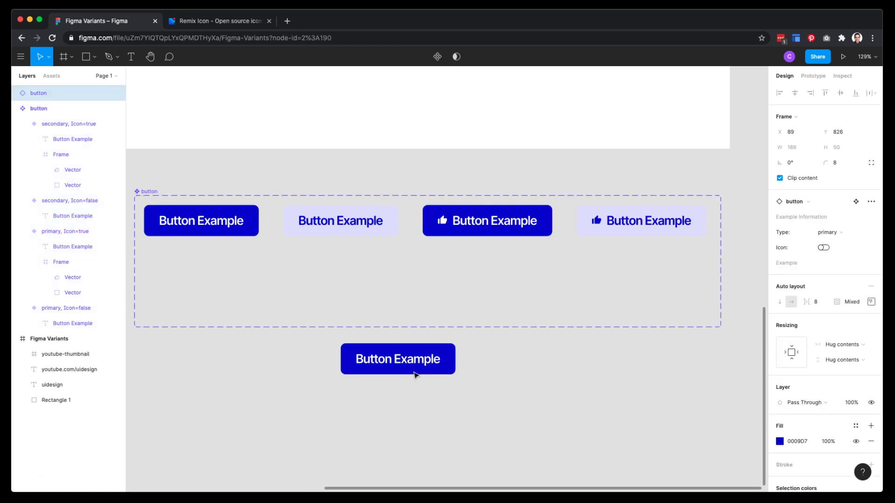
left_click(483, 372)
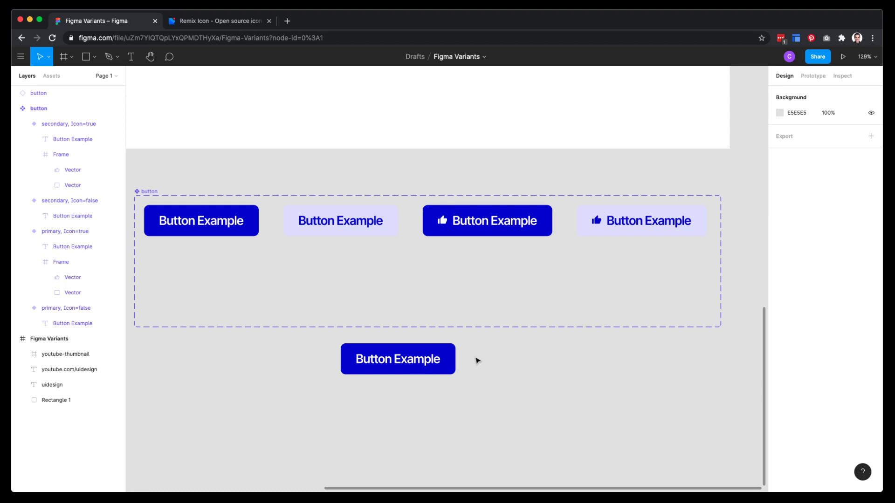
left_click_drag(463, 152, 512, 316)
scroll(494, 248, "down", 3)
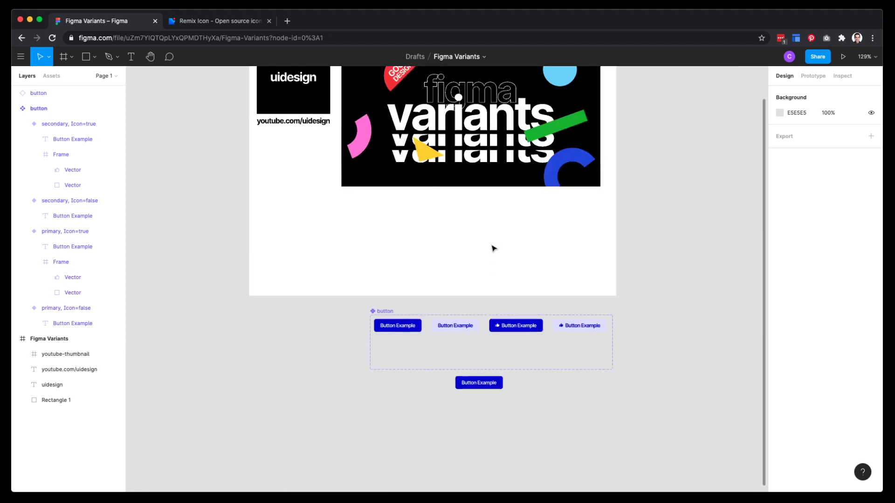
scroll(508, 212, "up", 3)
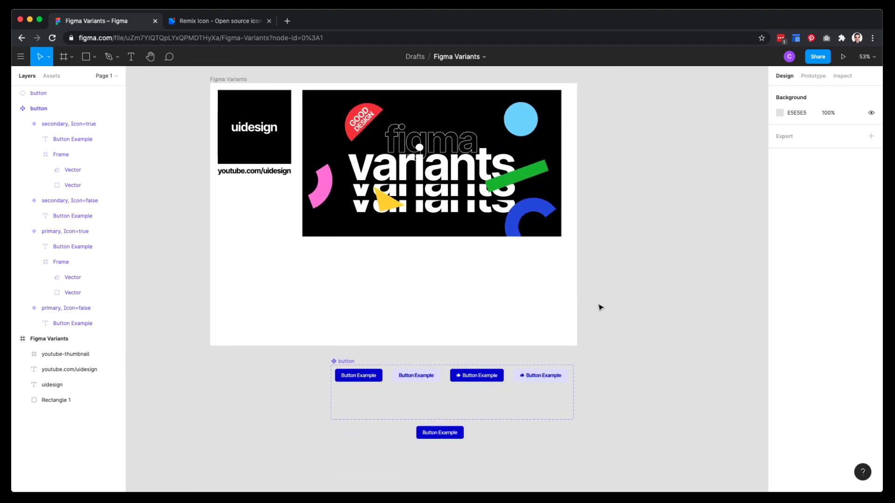